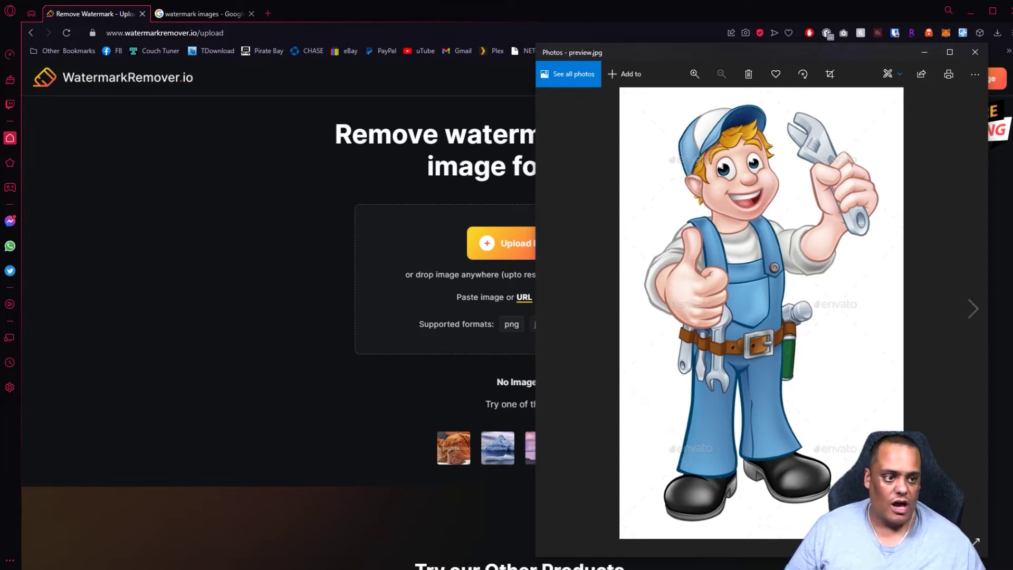
Look through the sample watermarked images in the Photos viewer and close it.
key("Right")
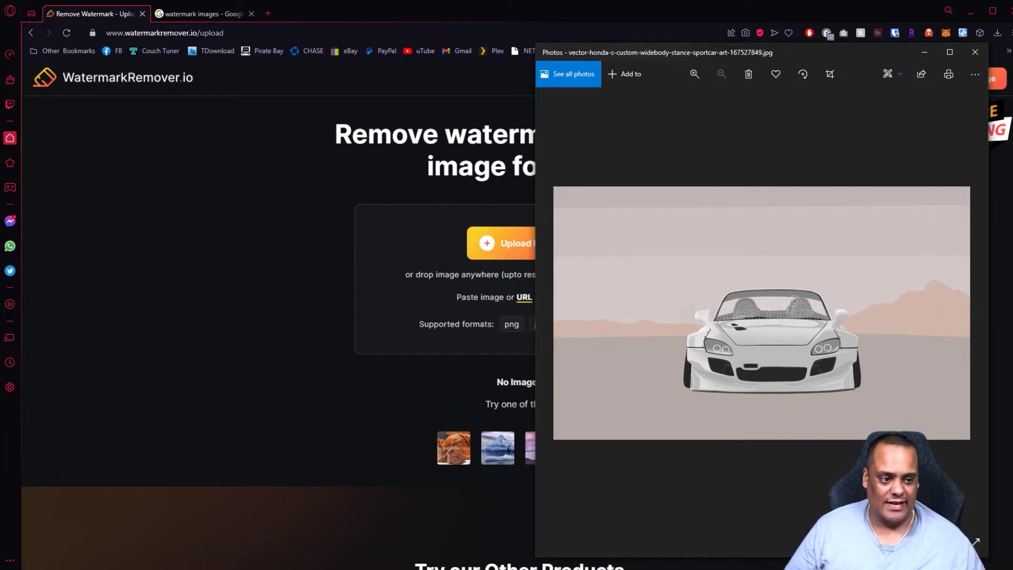
key("Right")
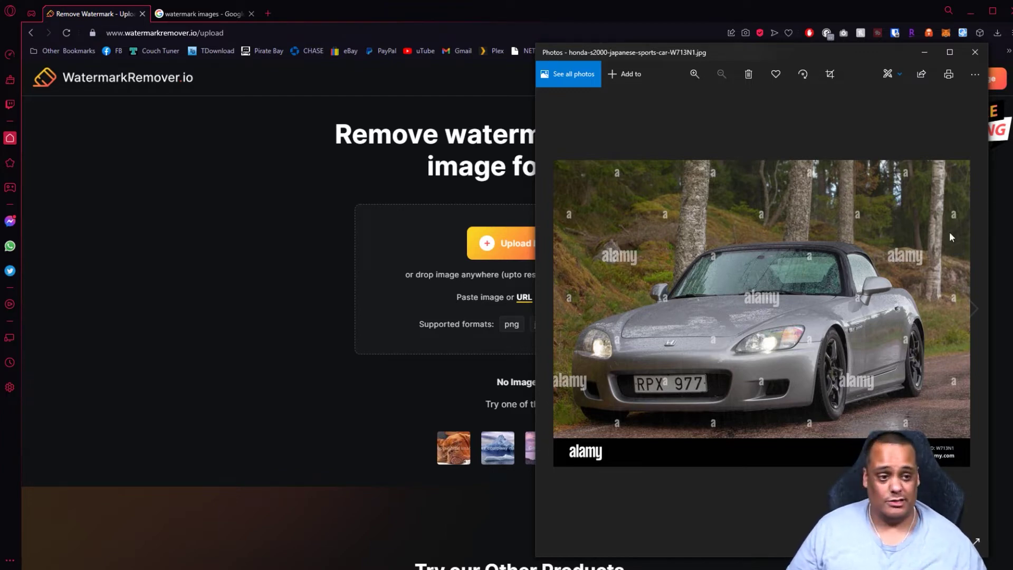
key("Right")
key("Right")
key("Right")
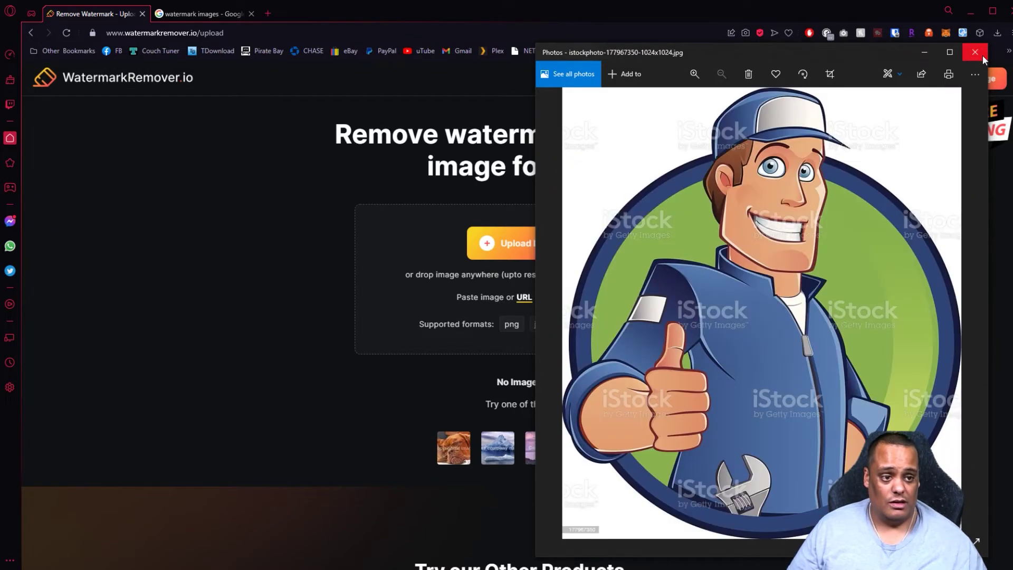
left_click(982, 56)
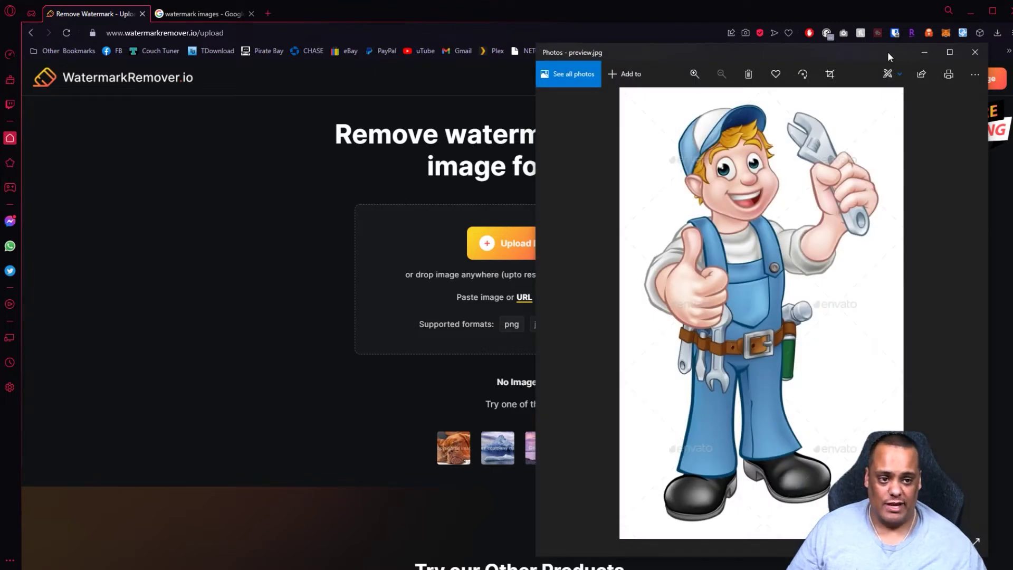
Upload preview.jpg from the Photos window to the watermark remover and complete the tractor image verification.
left_click_drag(882, 53, 242, 62)
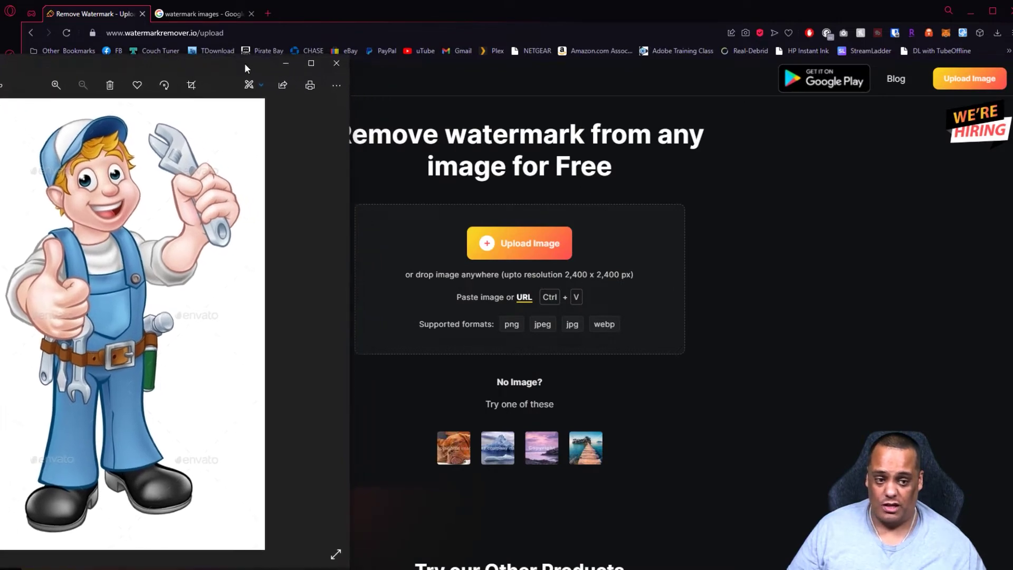
left_click_drag(1012, 124, 548, 255)
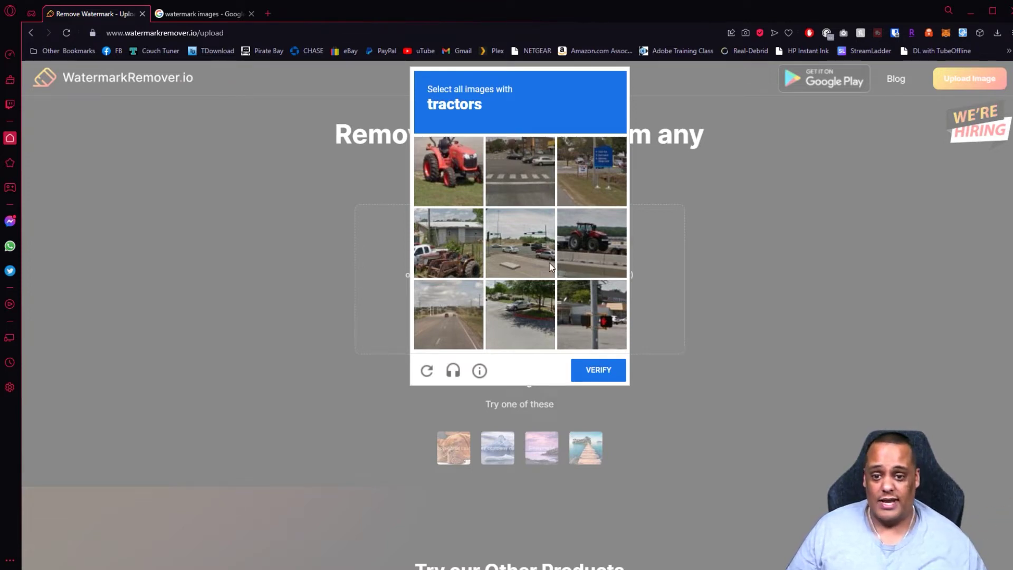
left_click(466, 185)
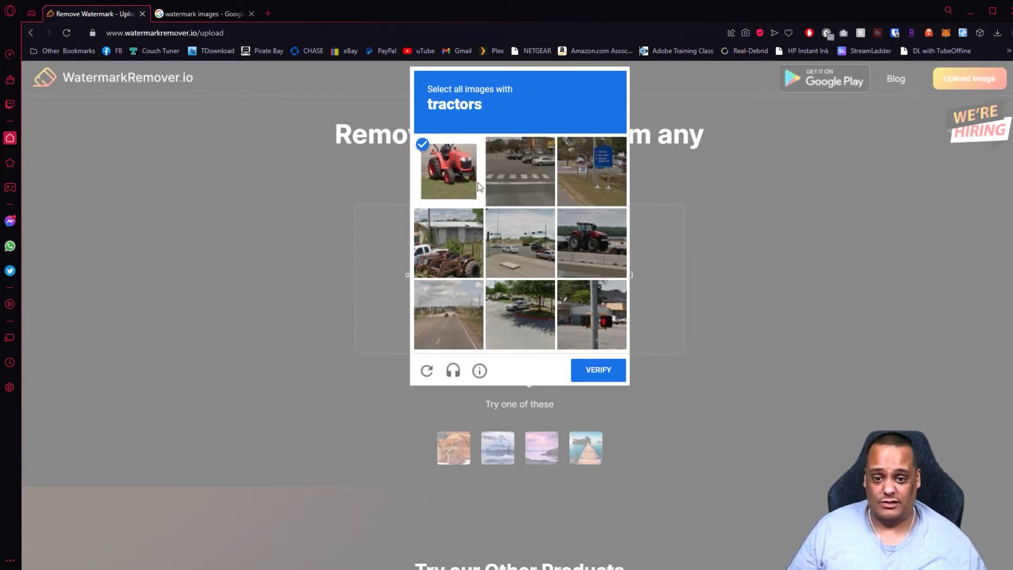
left_click(591, 252)
left_click(450, 260)
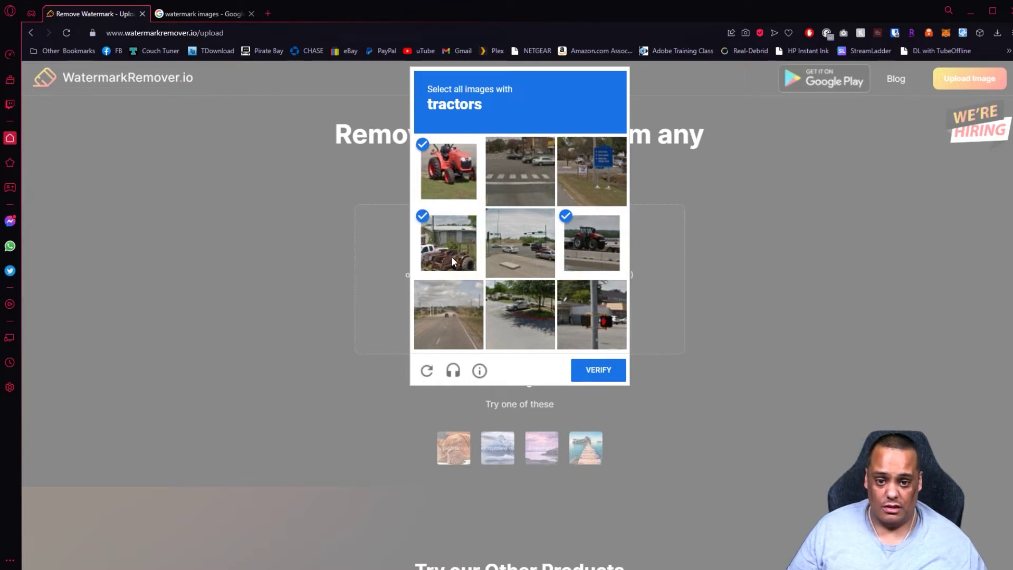
left_click(587, 367)
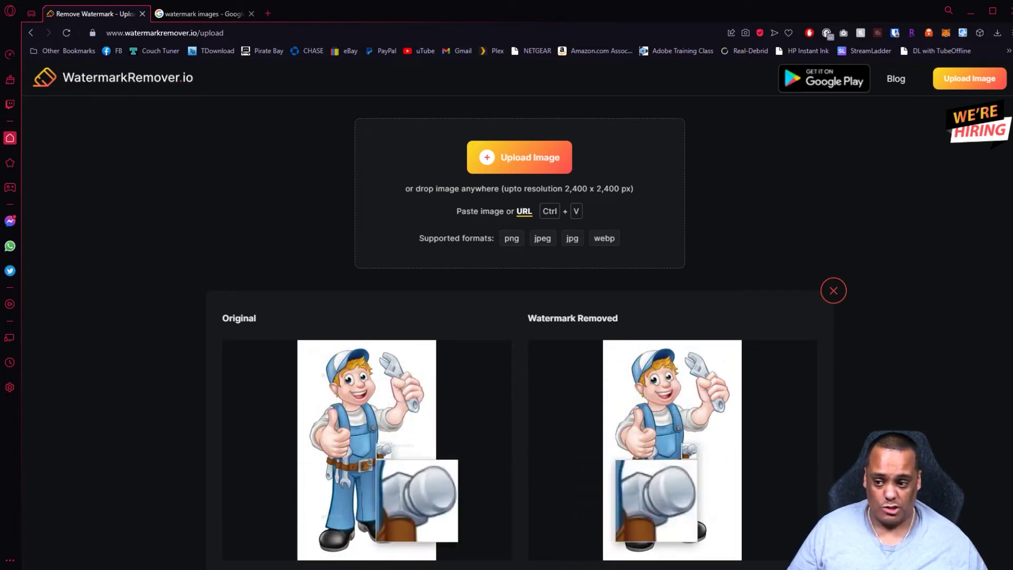
Download the watermark-removed version of the cartoon handyman image and open the downloaded file.
left_click(1, 79)
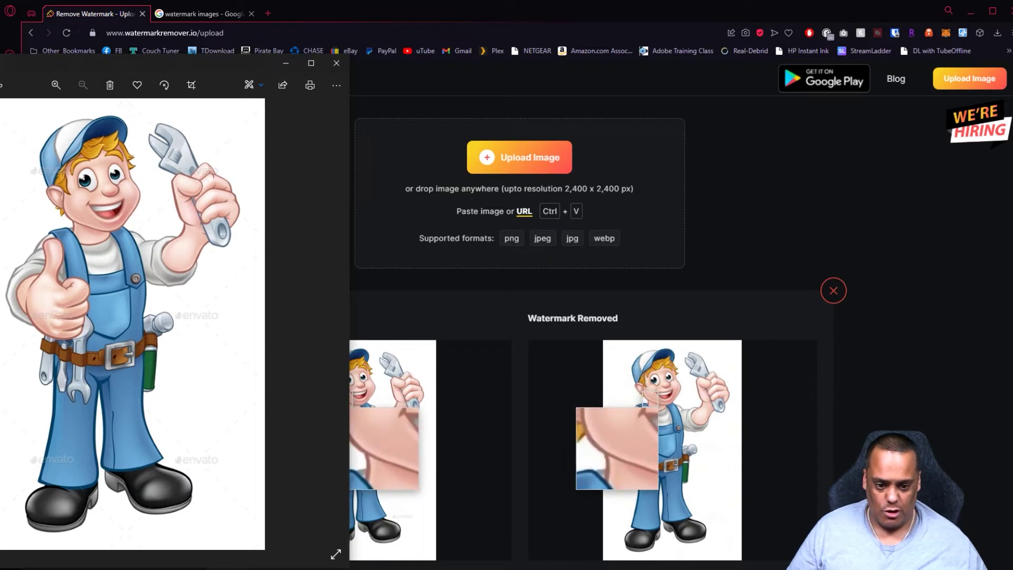
scroll(568, 471, "down", 2)
left_click(564, 481)
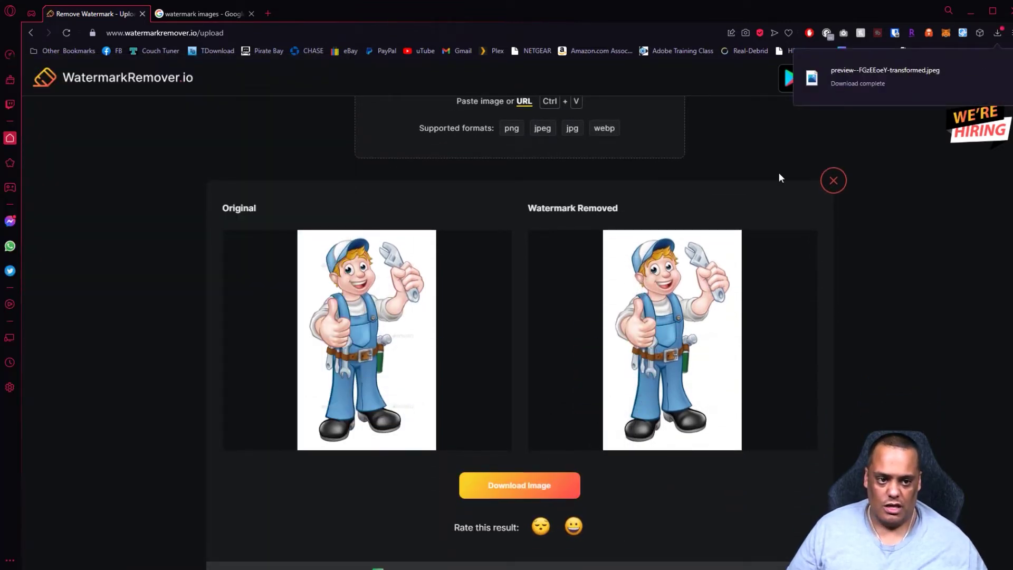
left_click(866, 72)
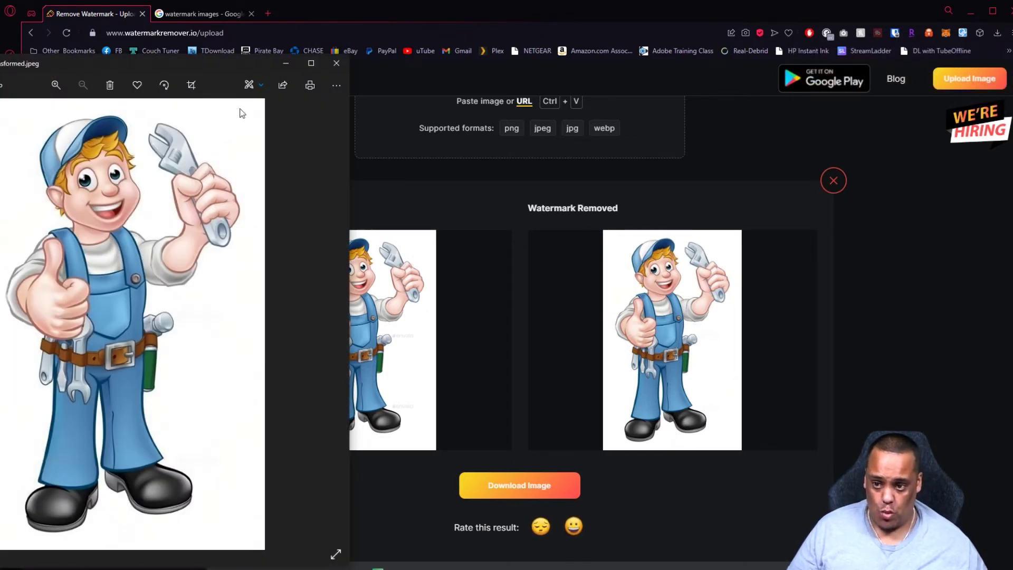
Compare the original and cleaned handyman images side by side, and close both viewers.
left_click_drag(213, 67, 797, 82)
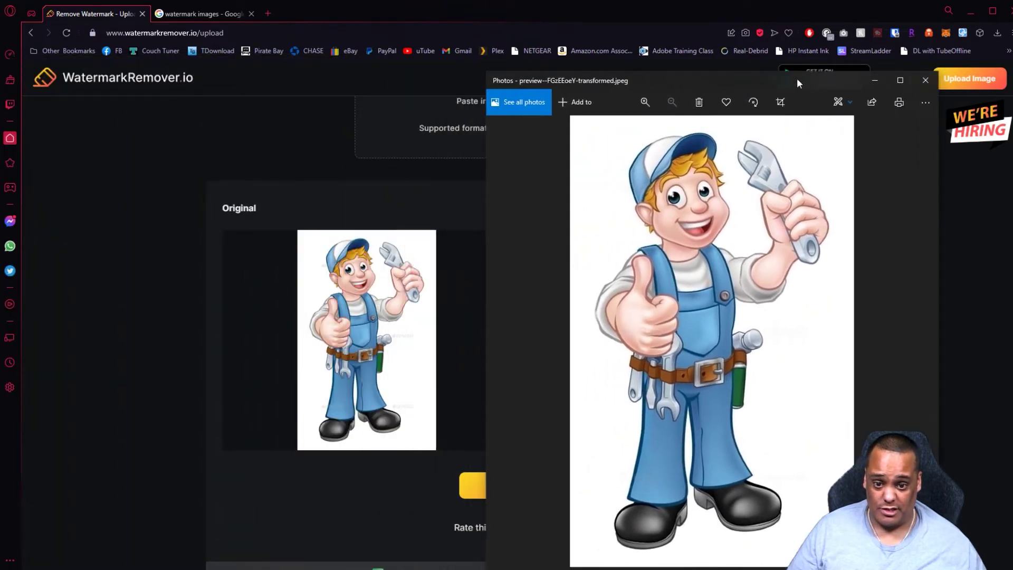
left_click_drag(0, 57, 127, 62)
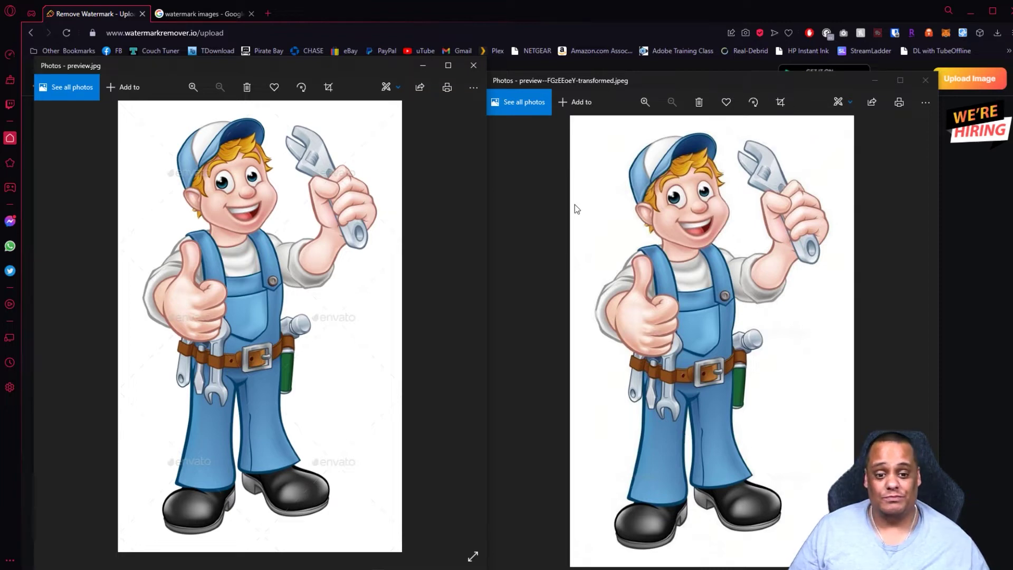
left_click(472, 66)
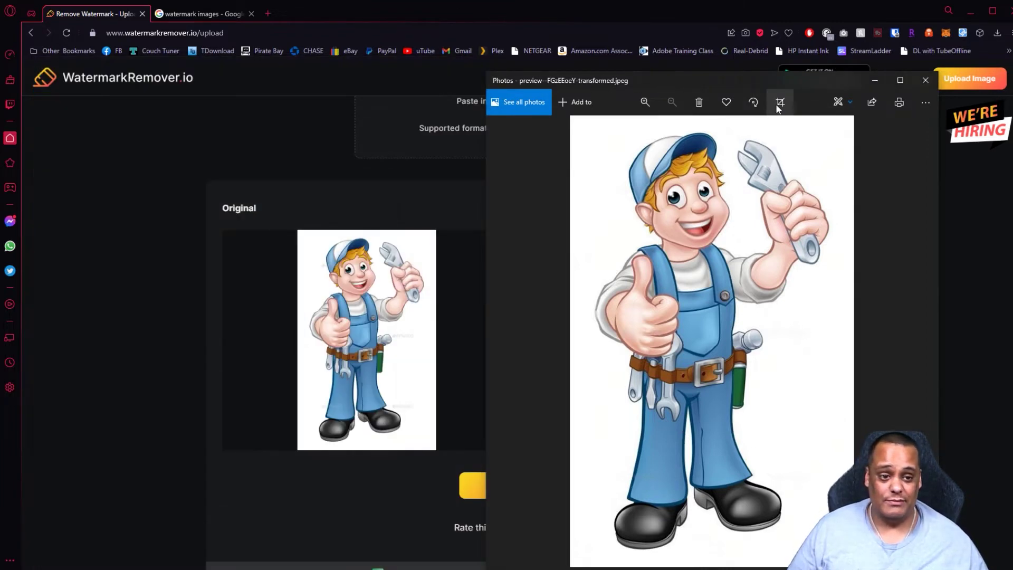
left_click(925, 81)
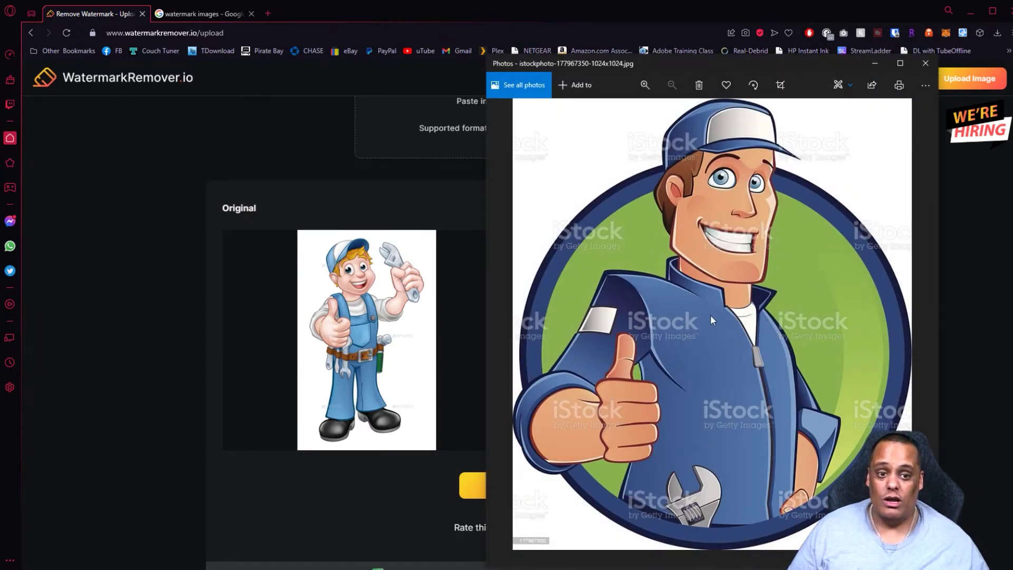
left_click_drag(819, 62, 221, 51)
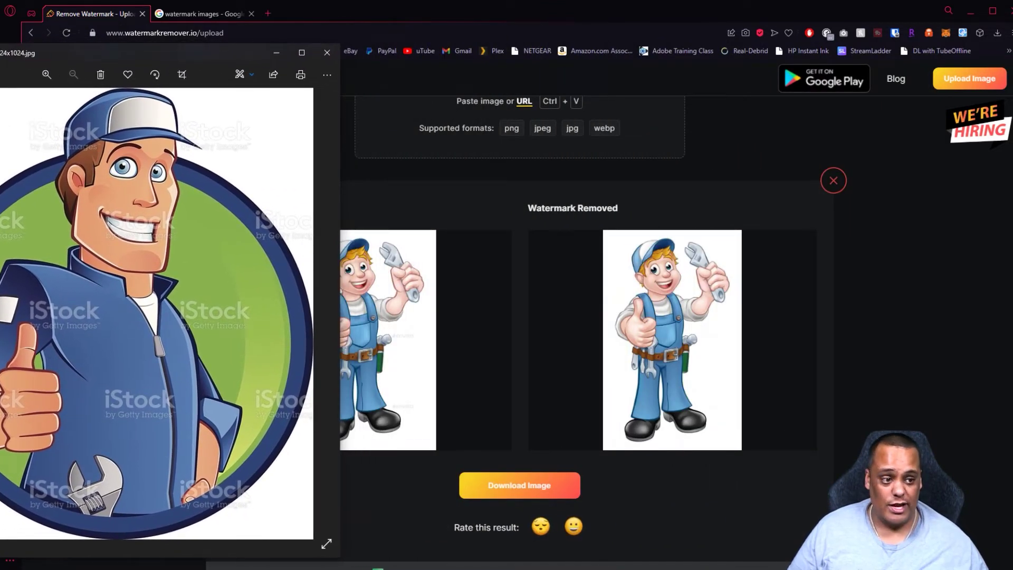
left_click_drag(211, 242, 503, 239)
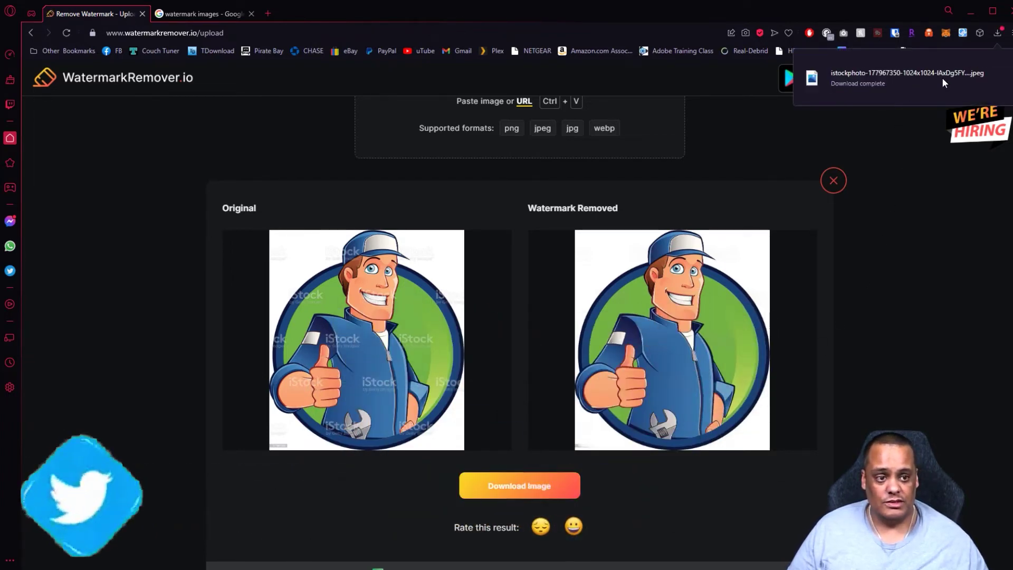
left_click(929, 71)
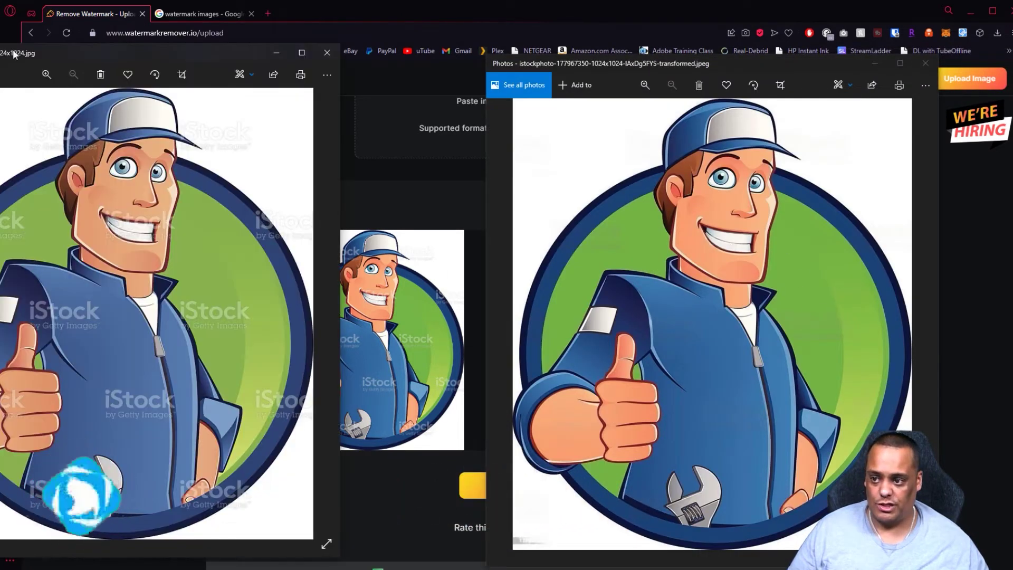
Compare the iStock mechanic original with its cleaned copy side by side, and close both viewers.
left_click_drag(17, 51, 136, 60)
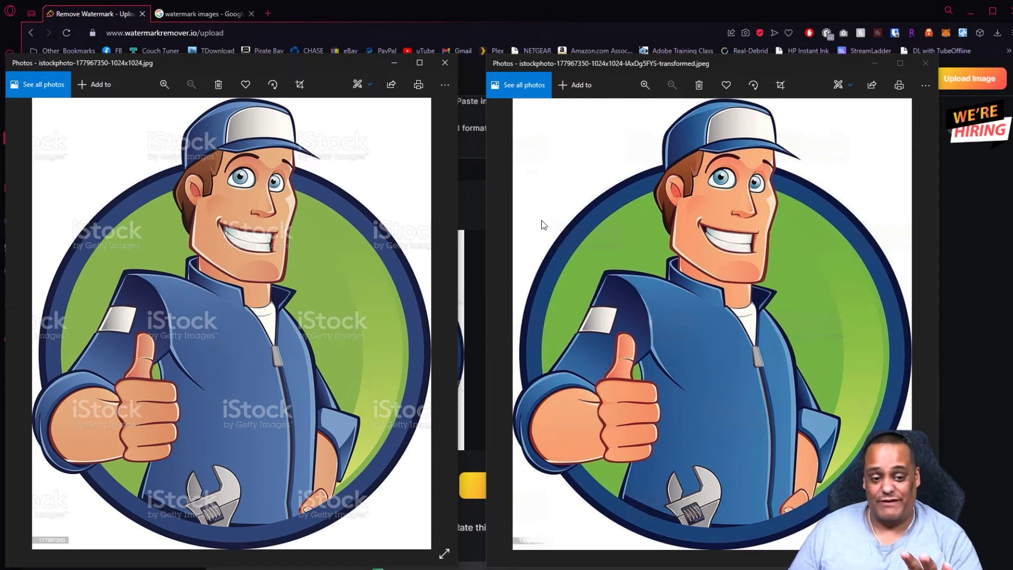
left_click(444, 66)
left_click(925, 63)
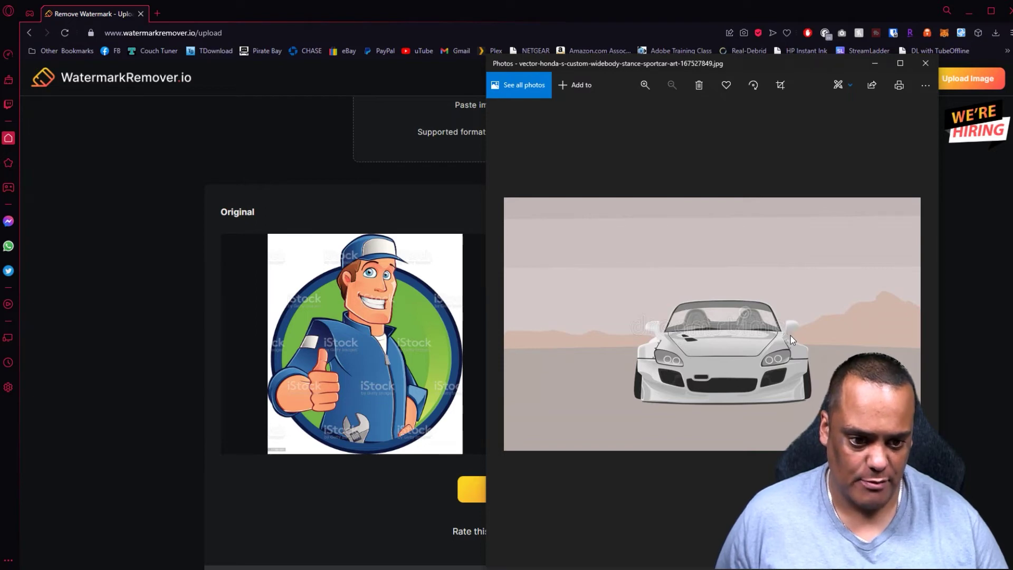
Upload the Honda vector sports car image for watermark removal, and download and open the cleaned copy.
left_click_drag(786, 61, 150, 59)
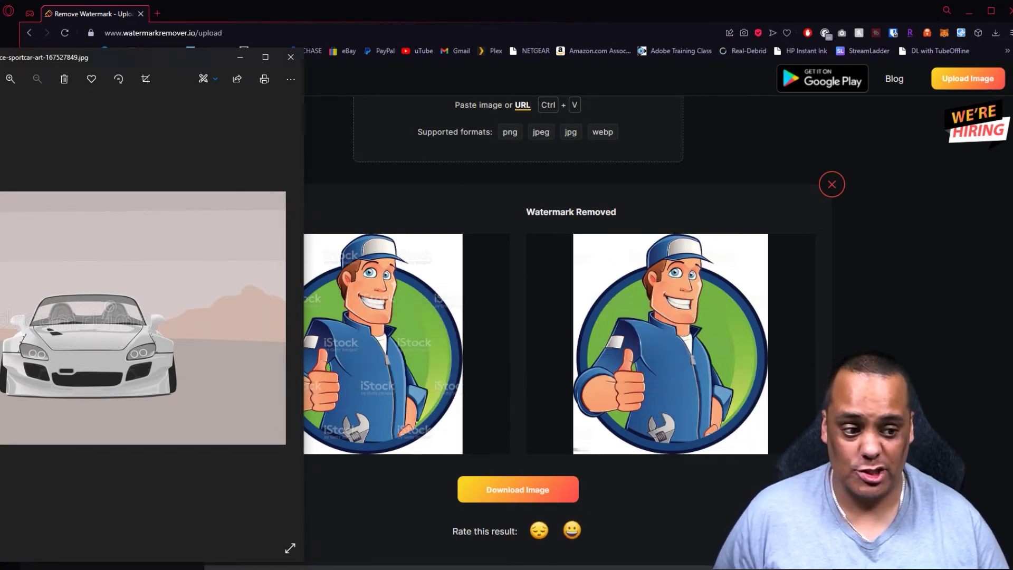
left_click_drag(142, 317, 500, 391)
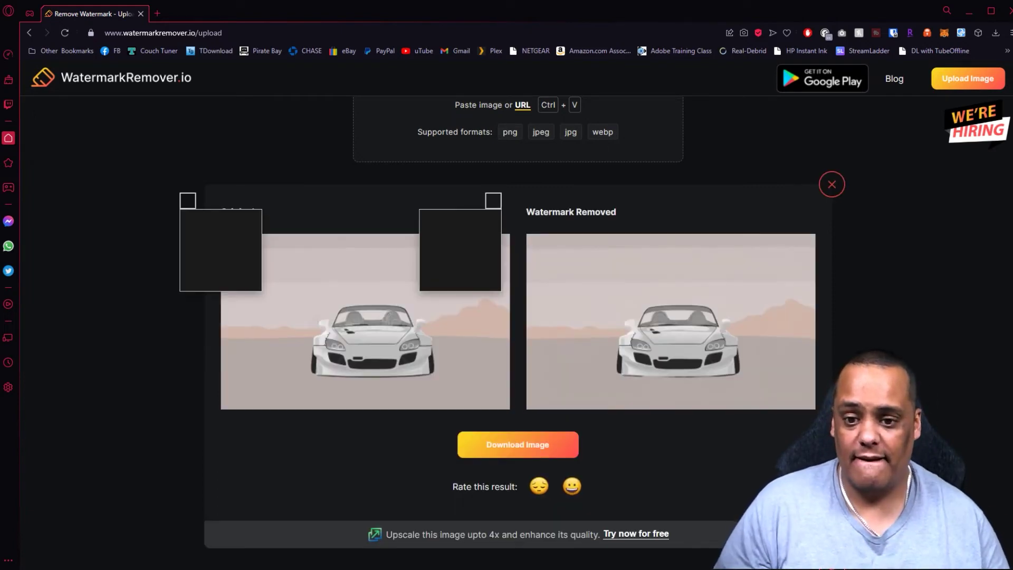
left_click(557, 449)
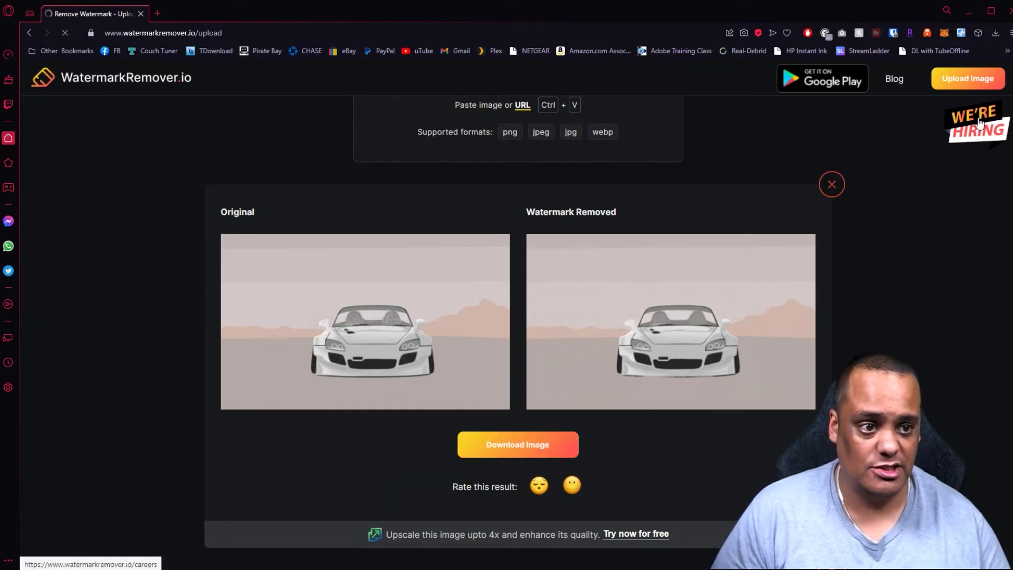
left_click(923, 72)
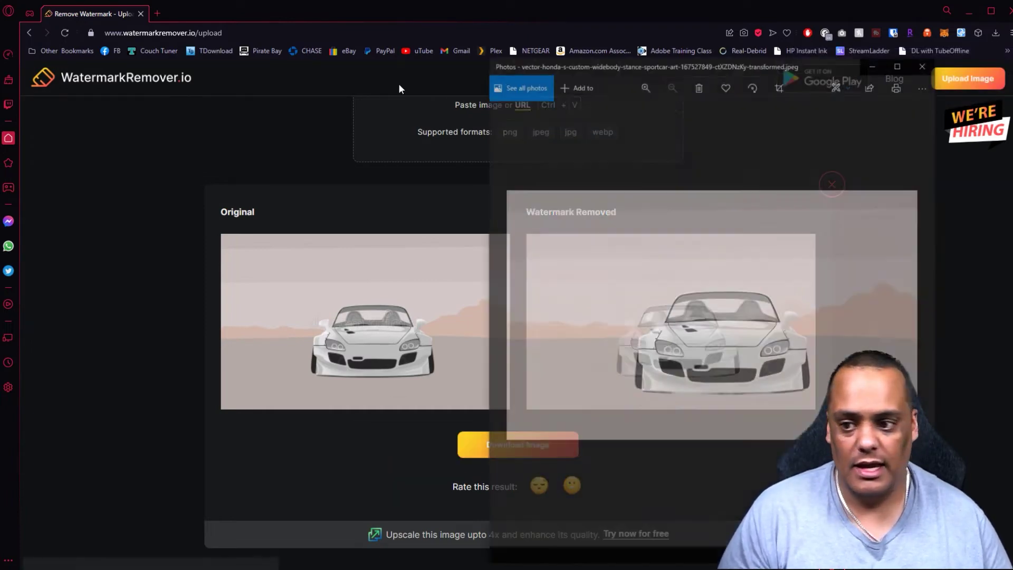
Compare the original and cleaned Honda vector images side by side, and close both viewers.
left_click_drag(0, 59, 148, 56)
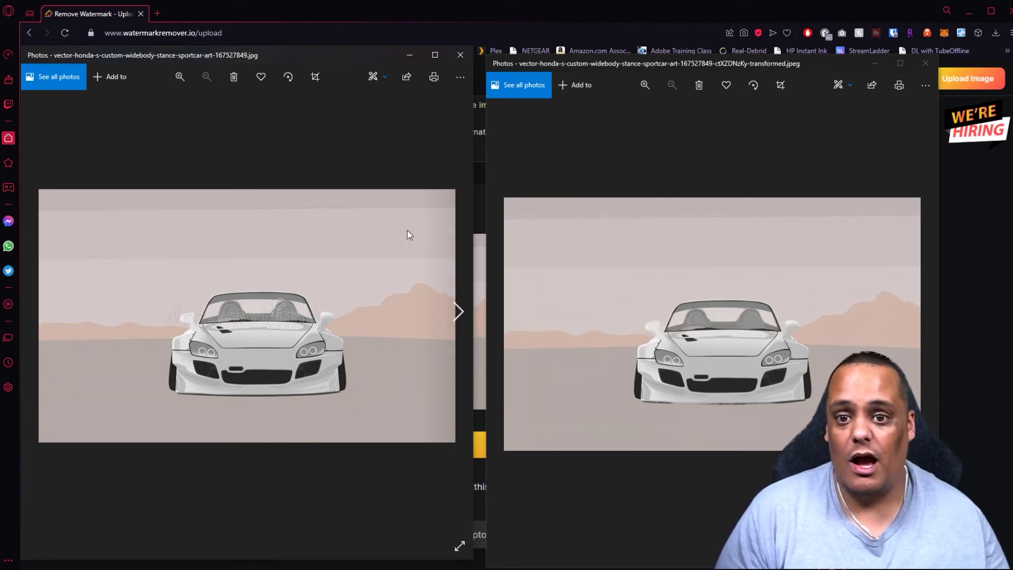
left_click(925, 63)
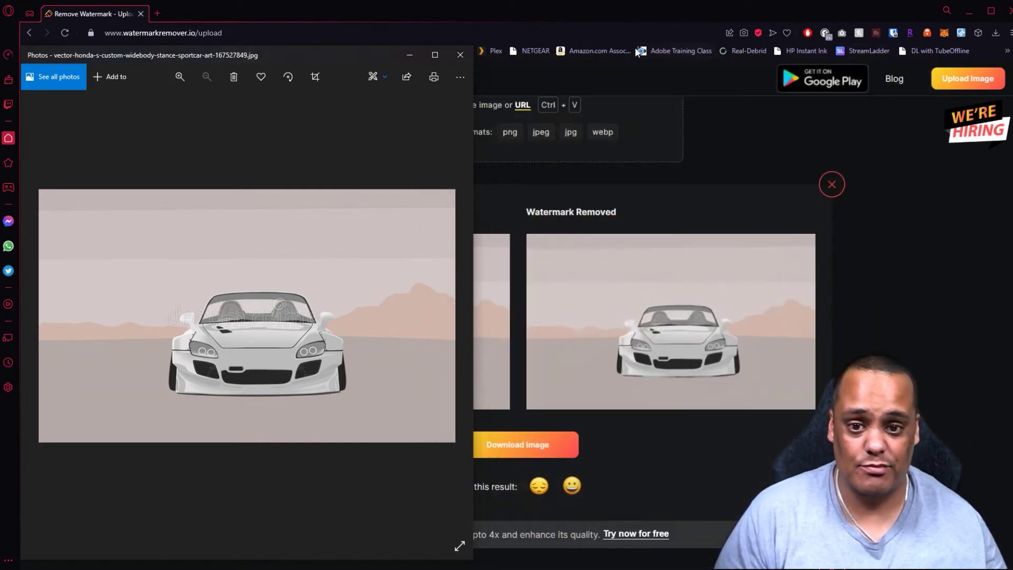
left_click(467, 56)
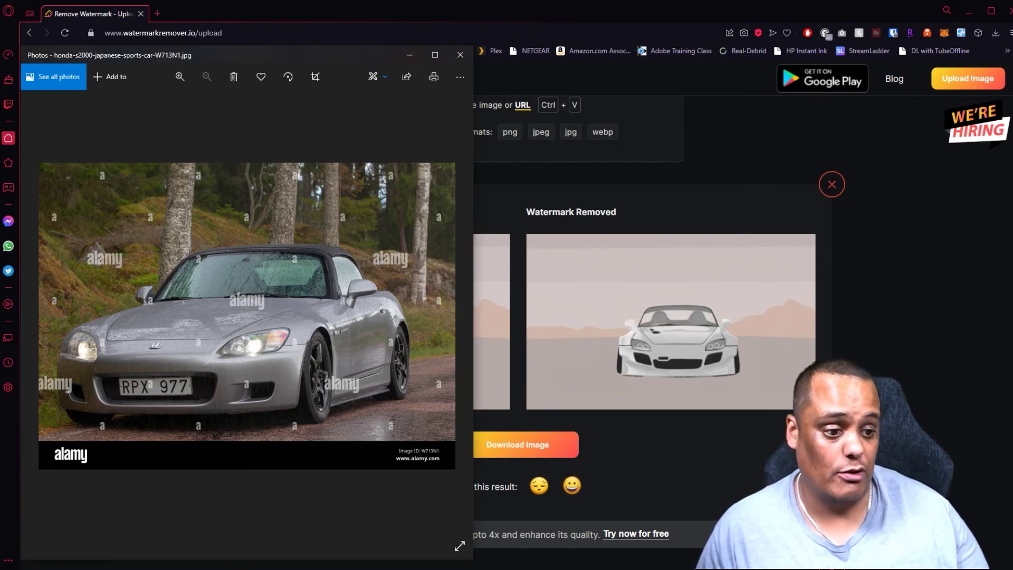
Upload honda-s2000-japanese-sports-car-W713N1.jpg for watermark removal, and download and open the cleaned photo.
left_click_drag(248, 301, 651, 287)
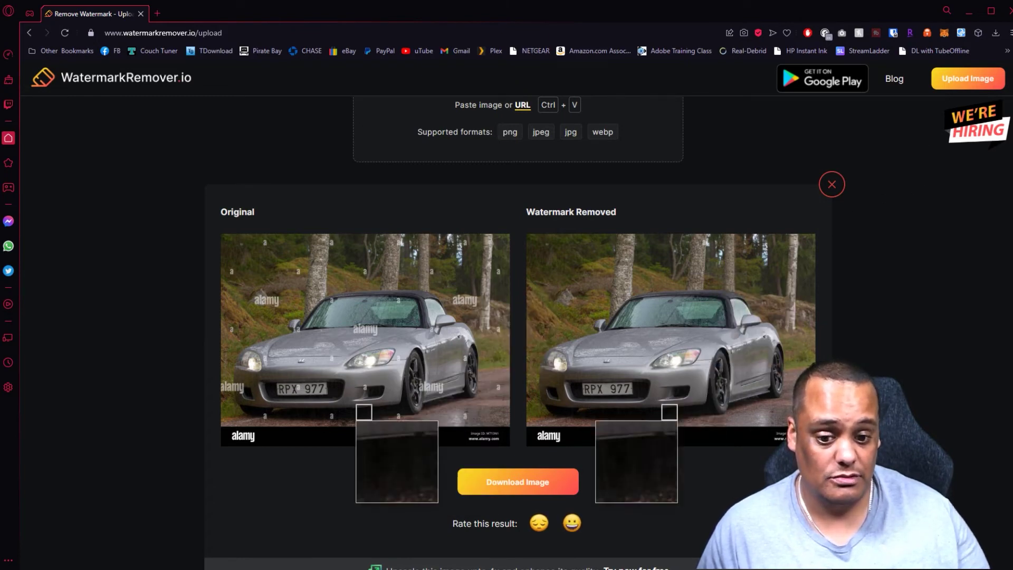
left_click(554, 479)
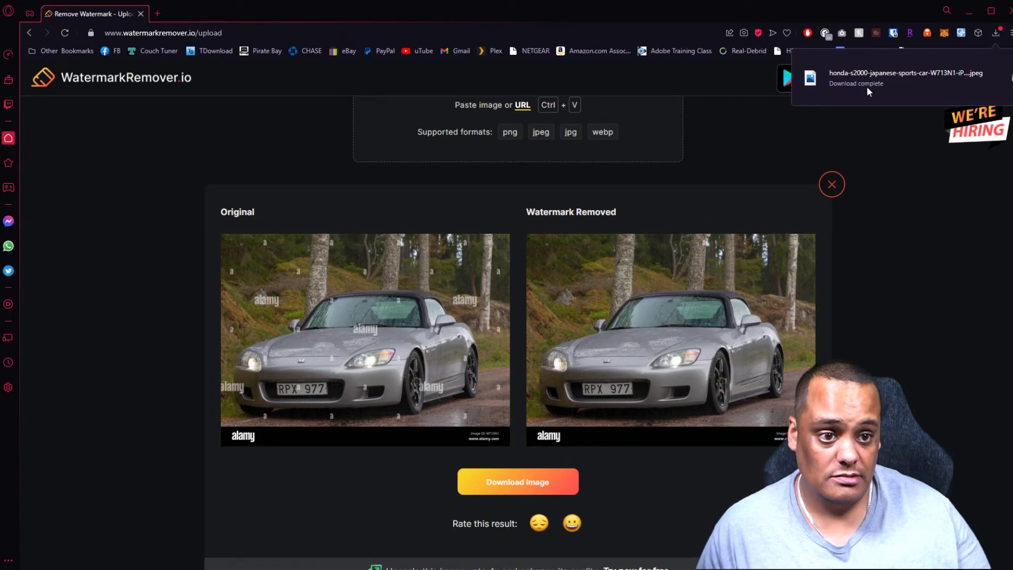
left_click(868, 84)
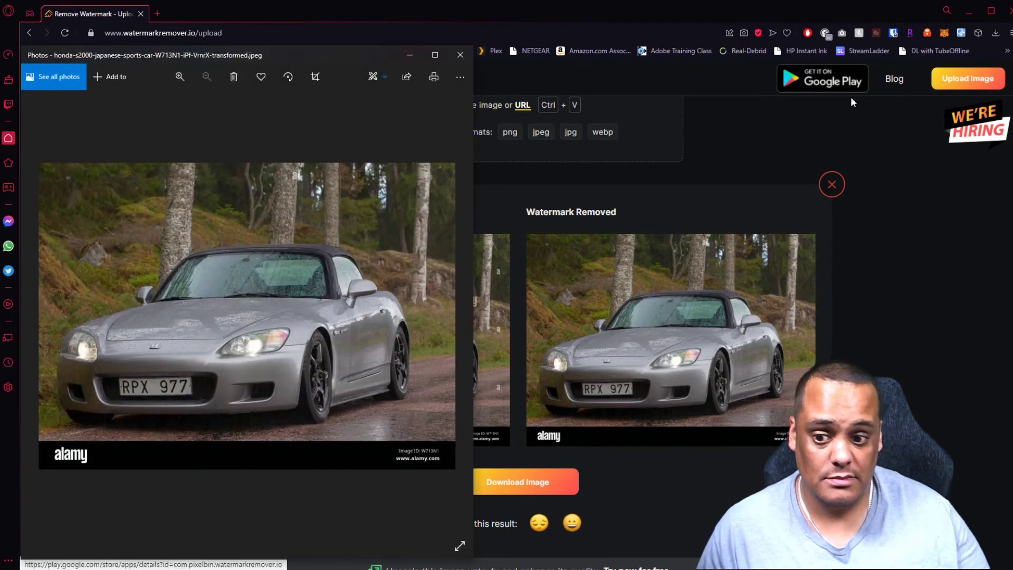
Place the cleaned Honda S2000 photo beside the original Alamy photo for comparison.
left_click_drag(289, 52, 816, 56)
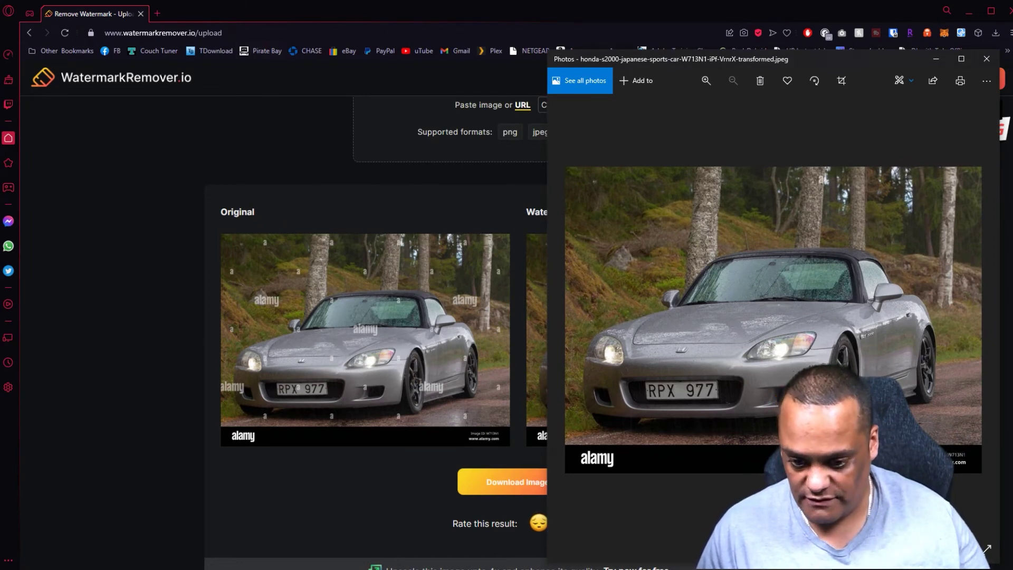
mouse_move(374, 568)
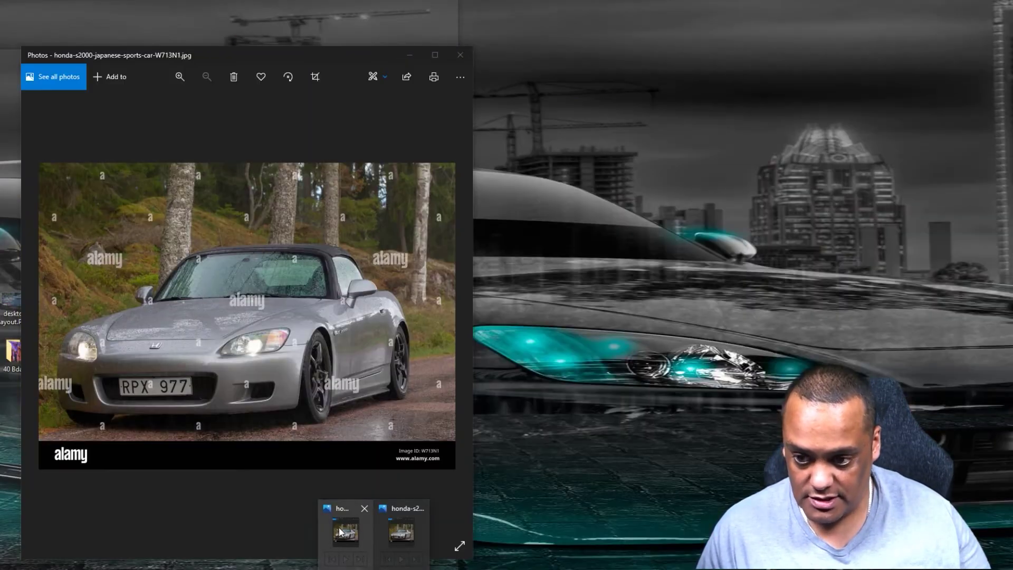
left_click(343, 526)
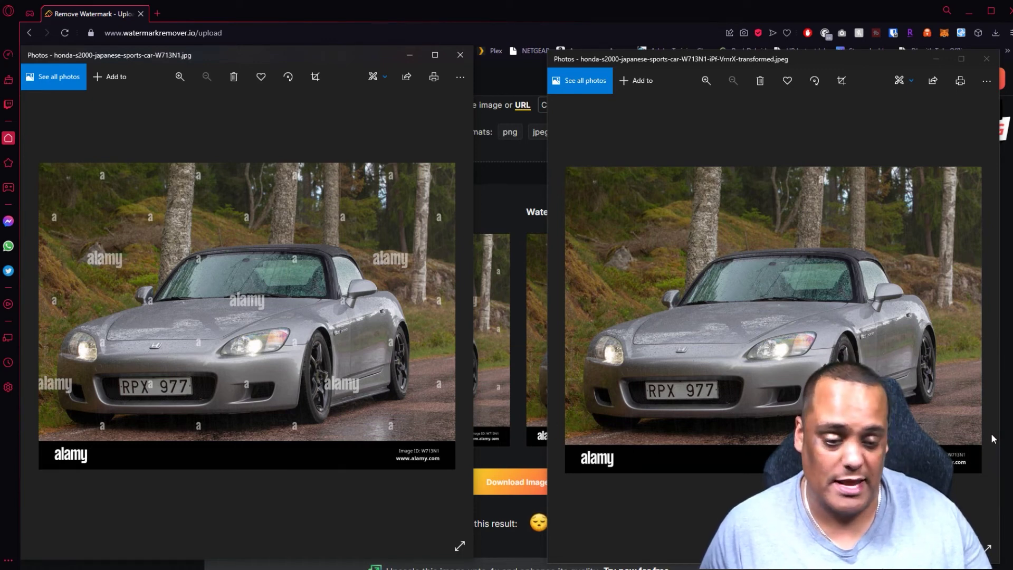
Crop the cleaned Honda S2000 photo to cut off the black Alamy strip along its lower edge, and save it.
left_click(842, 80)
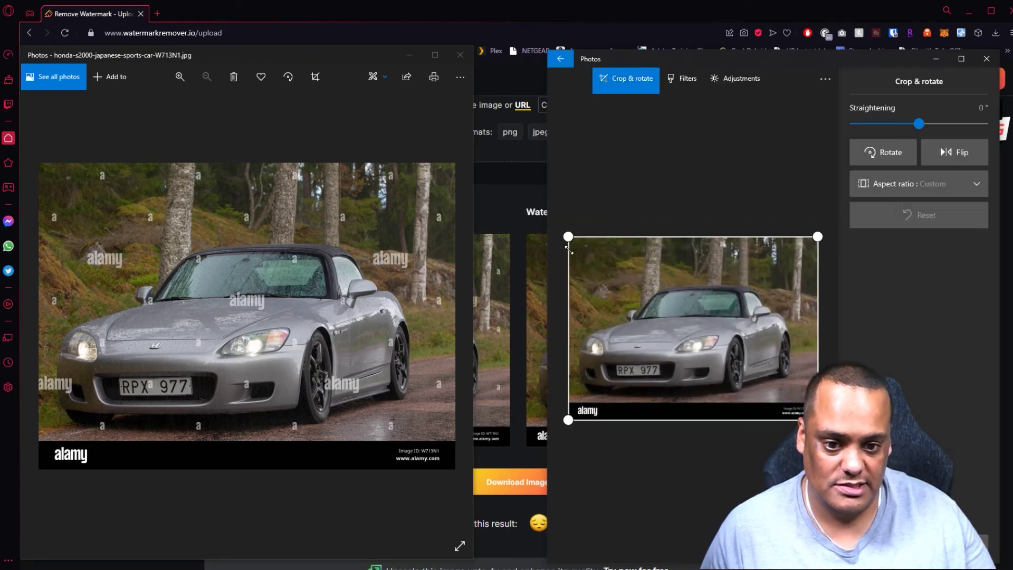
left_click_drag(568, 241, 568, 249)
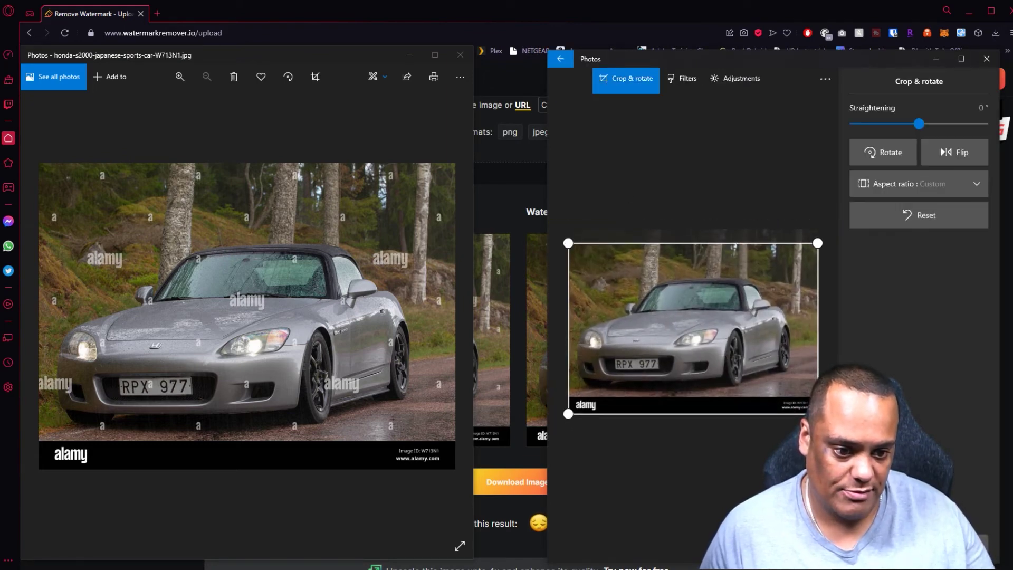
left_click_drag(796, 411, 796, 396)
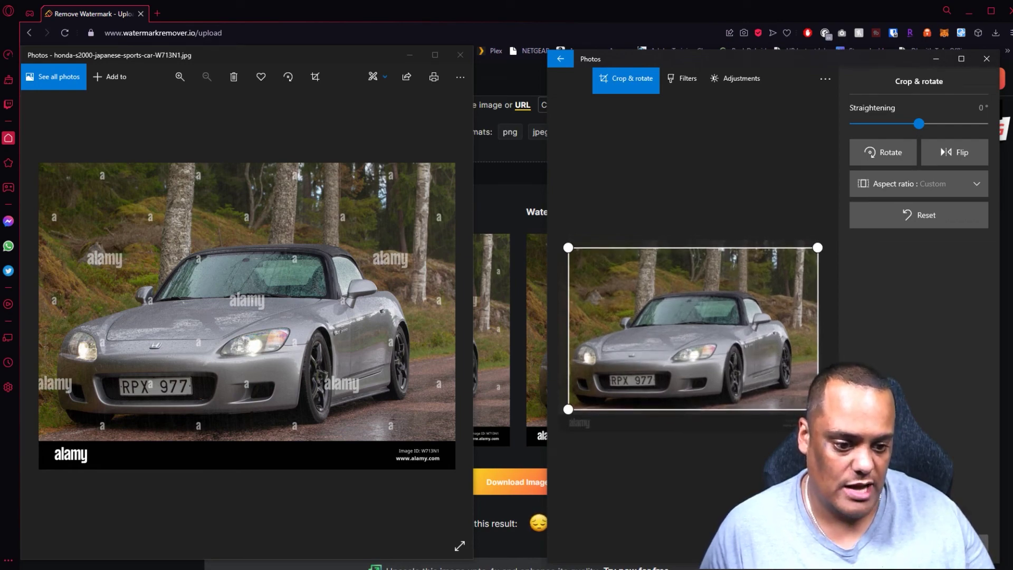
left_click(905, 547)
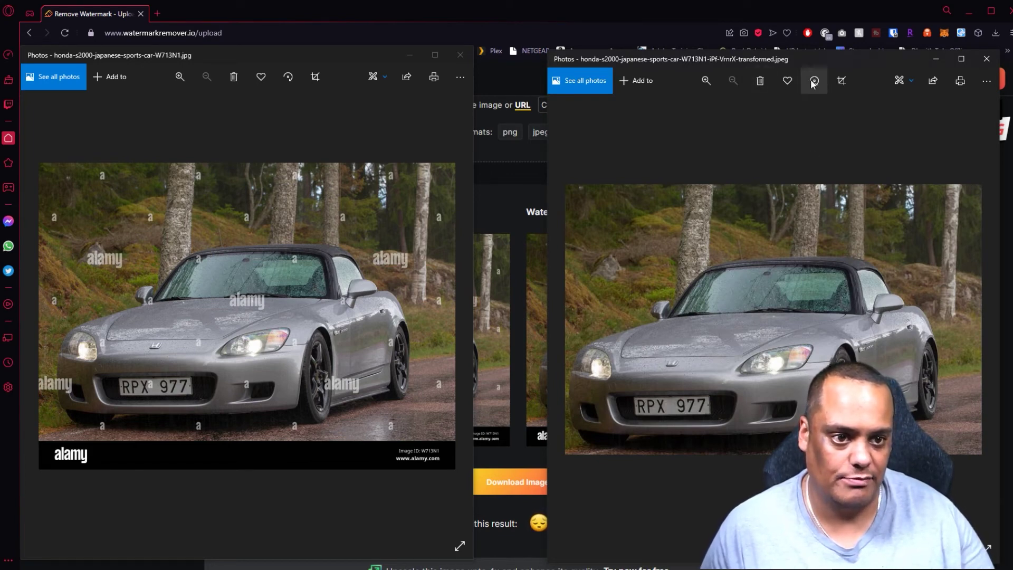
Trim slightly more from the upper edge of the cleaned Honda photo, save it, and close both photo viewers.
left_click(842, 82)
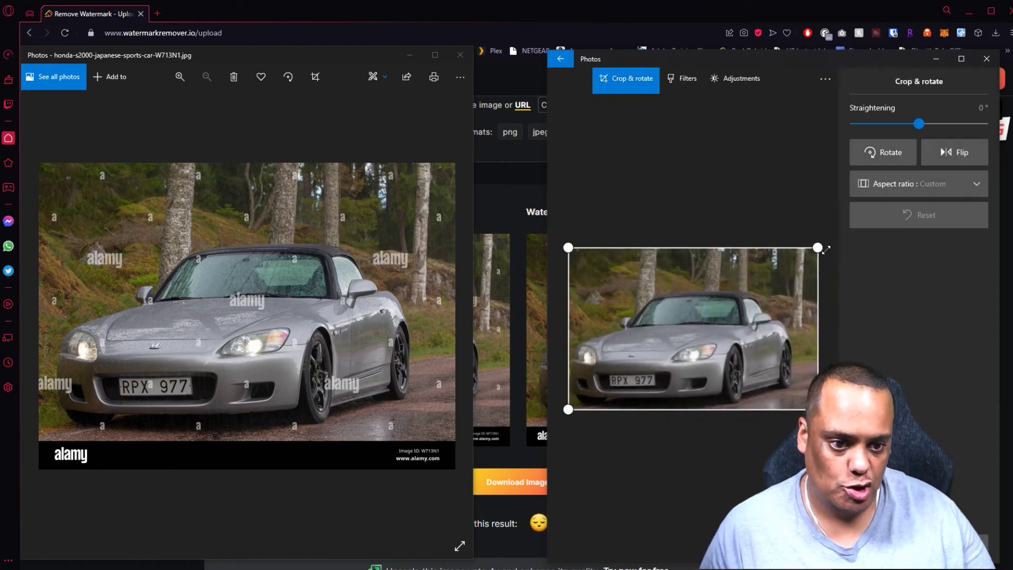
left_click_drag(817, 247, 818, 251)
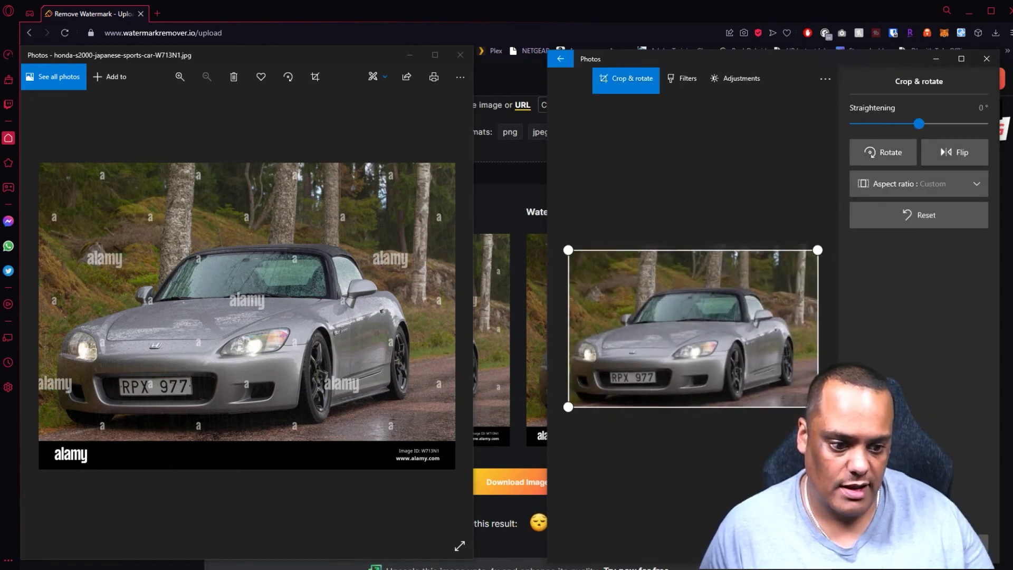
left_click(883, 544)
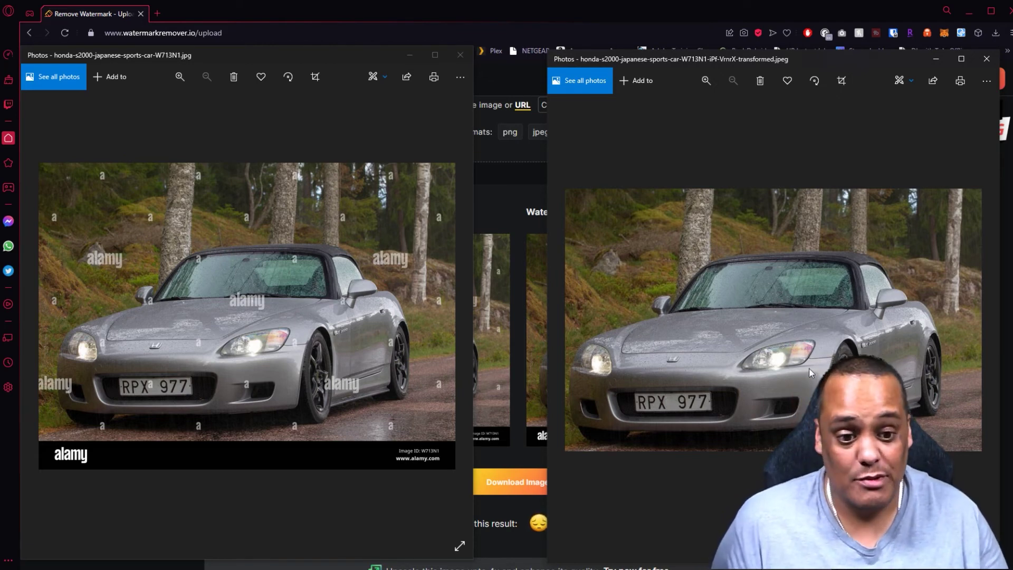
left_click(986, 59)
left_click(460, 55)
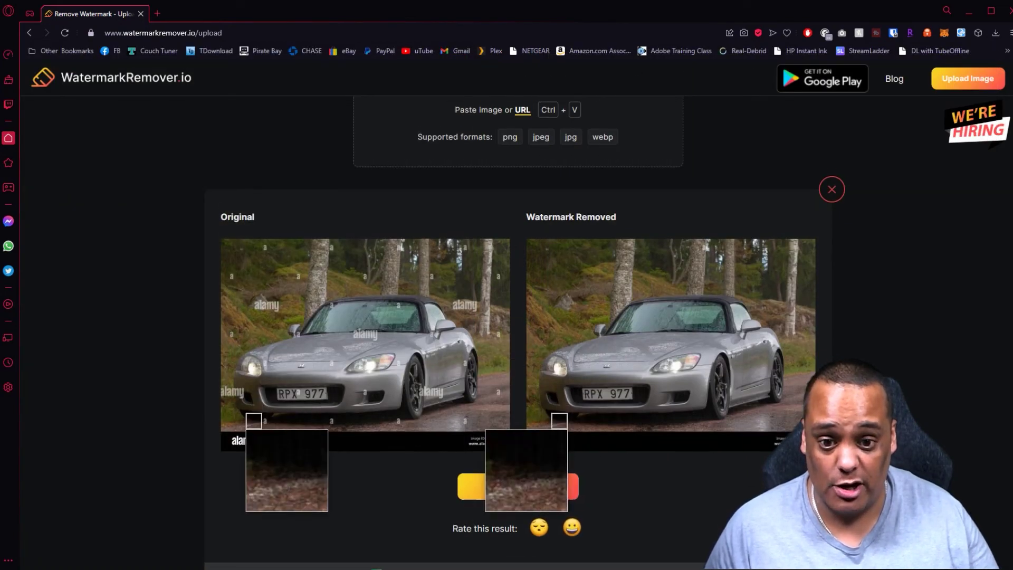
Open the image URL entry on WatermarkRemover.io, and search Google Images for "watermark images" in a new tab.
scroll(533, 305, "up", 2)
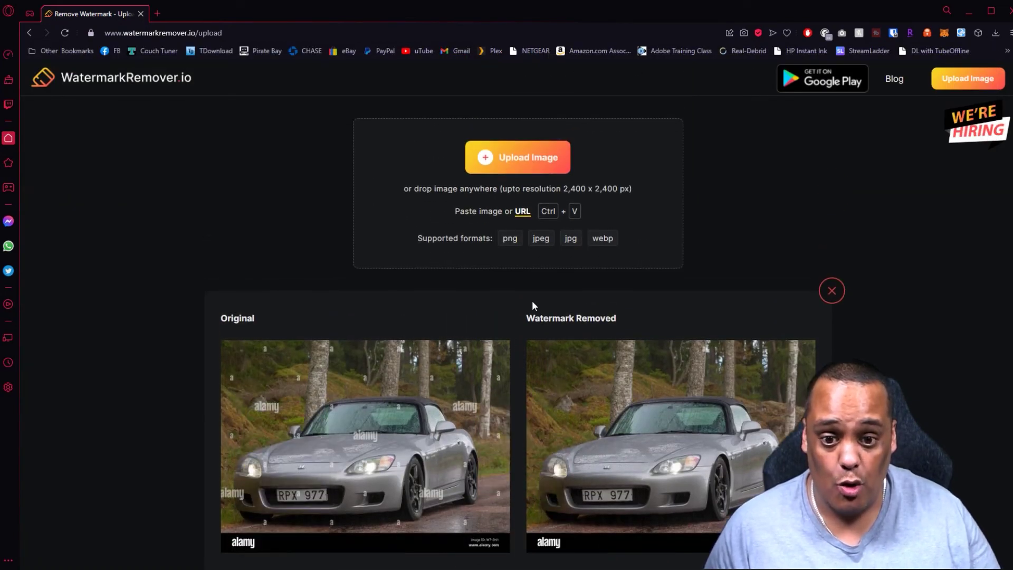
left_click(522, 213)
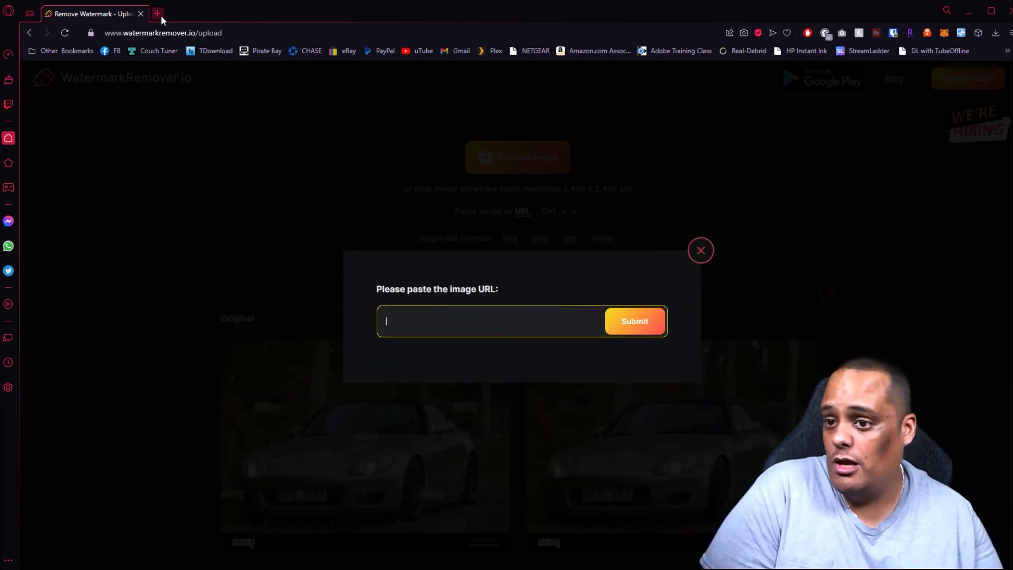
left_click(161, 16)
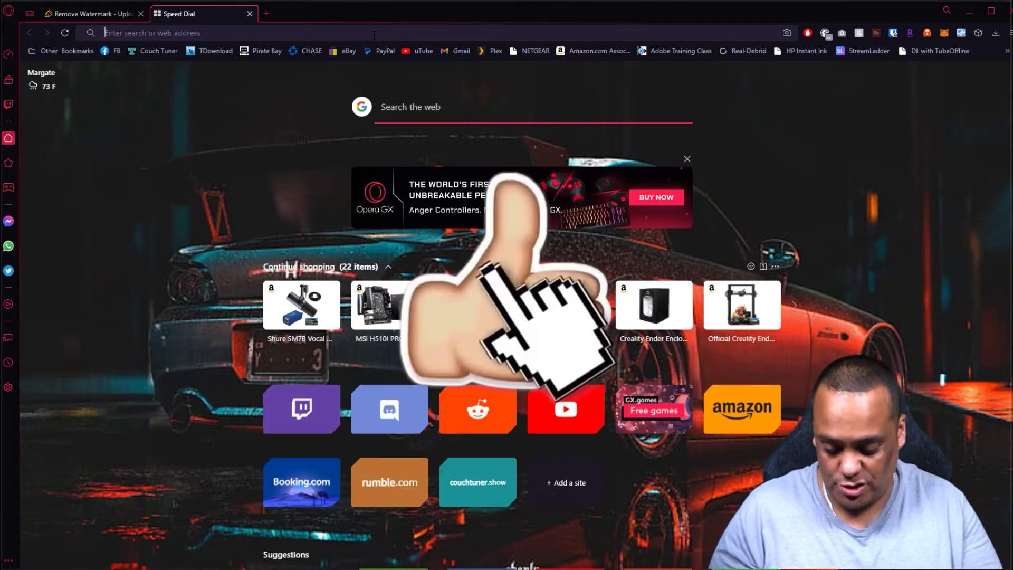
type("watermark")
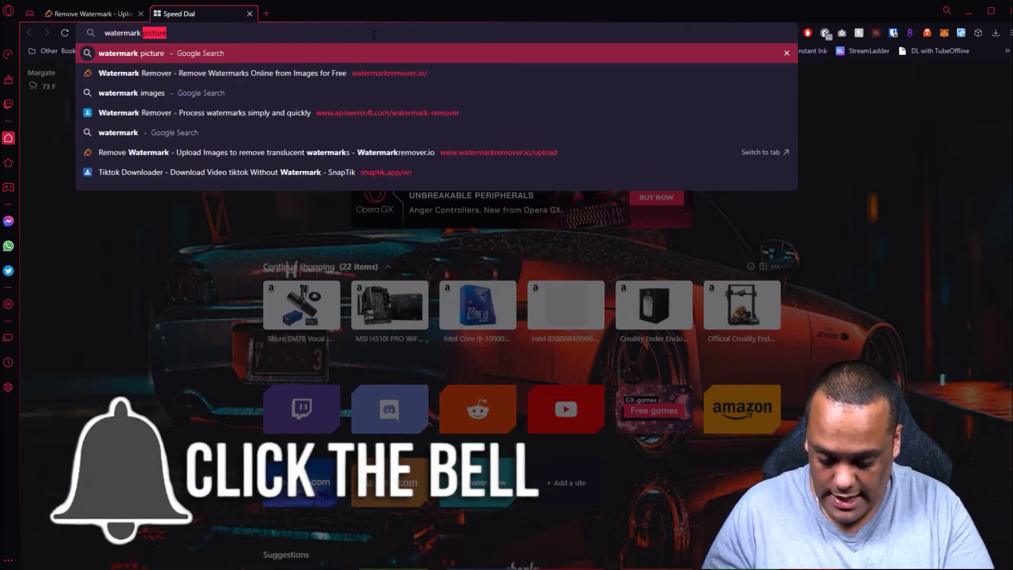
type(" images")
key("Return")
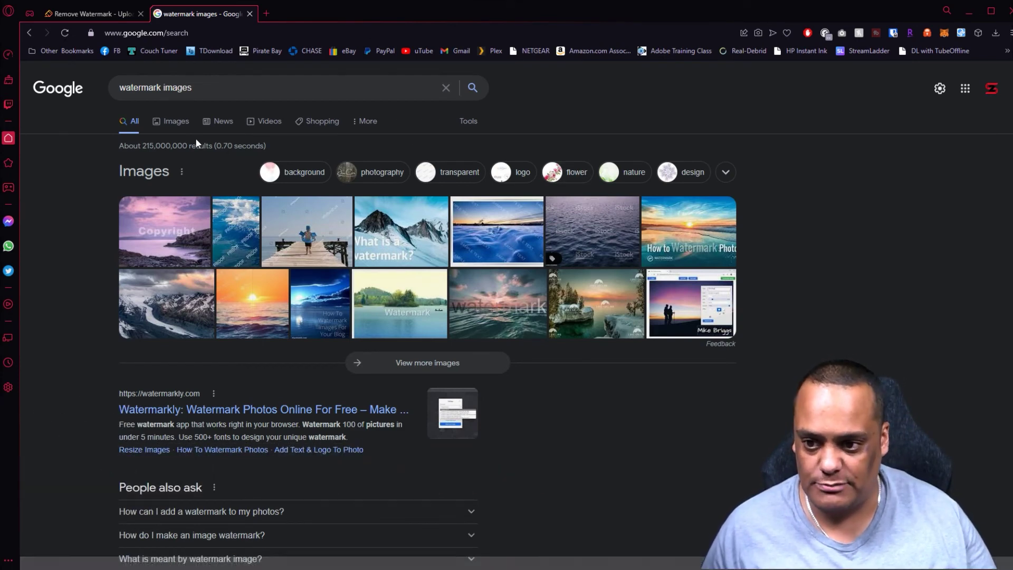
left_click(177, 125)
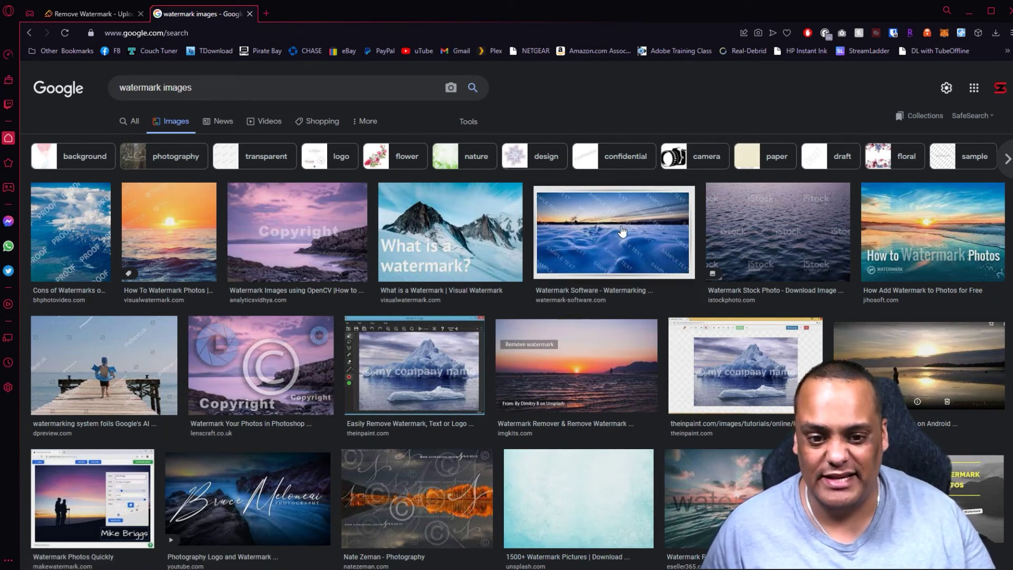
Try to submit the image address of the watermark-software.com snowy sunset thumbnail to WatermarkRemover.io.
right_click(592, 242)
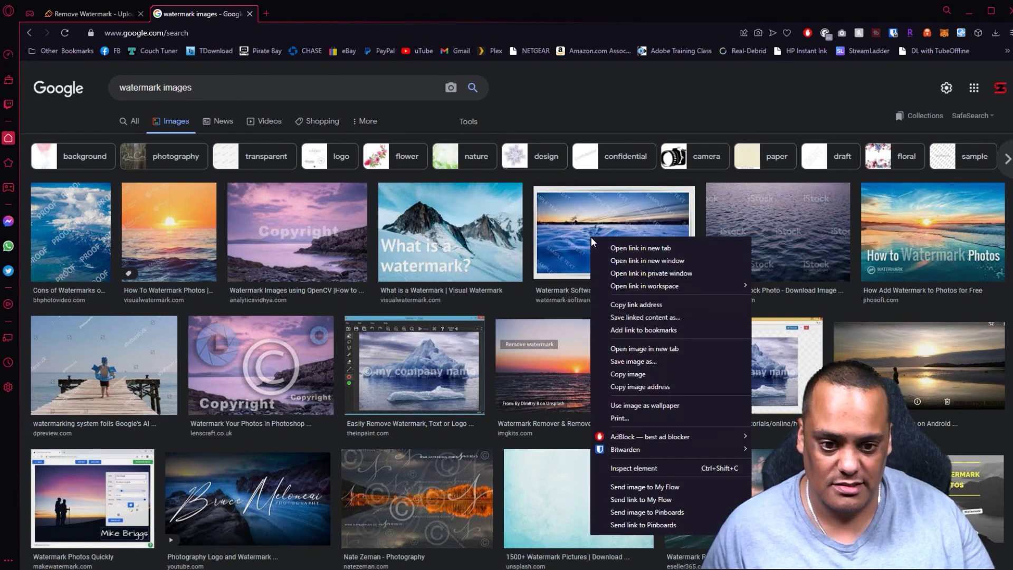
left_click(657, 388)
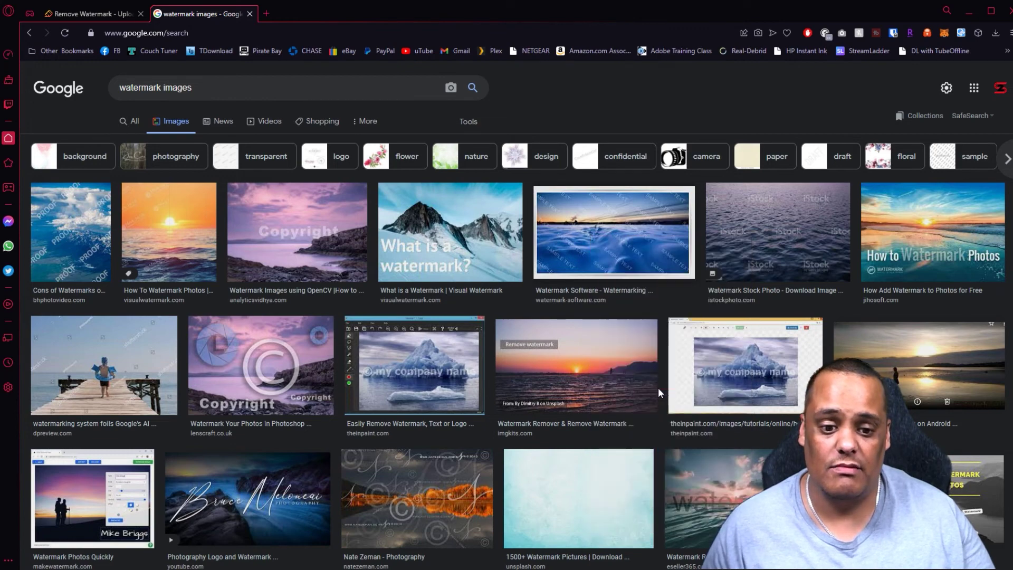
left_click(104, 14)
right_click(413, 323)
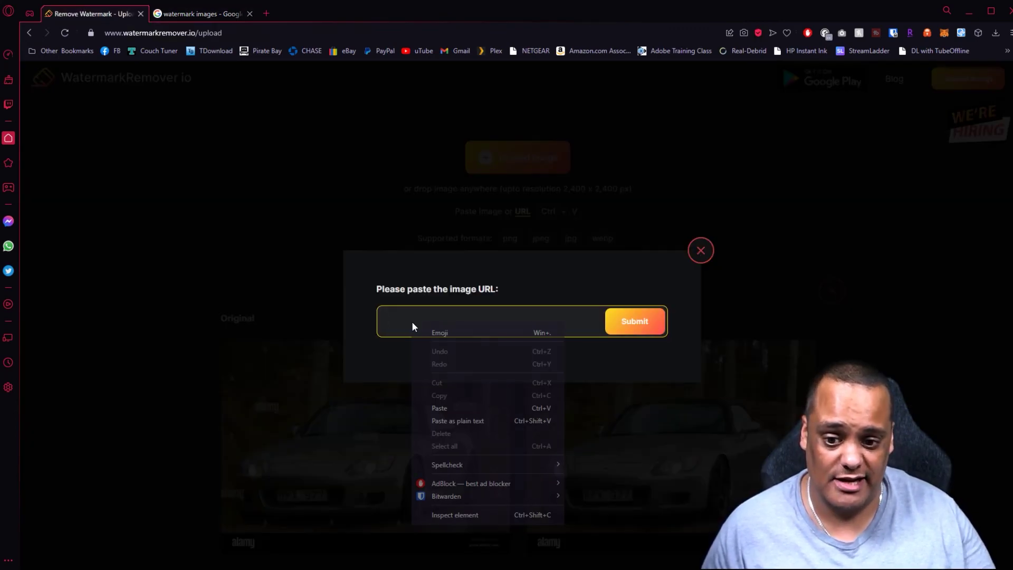
left_click(460, 403)
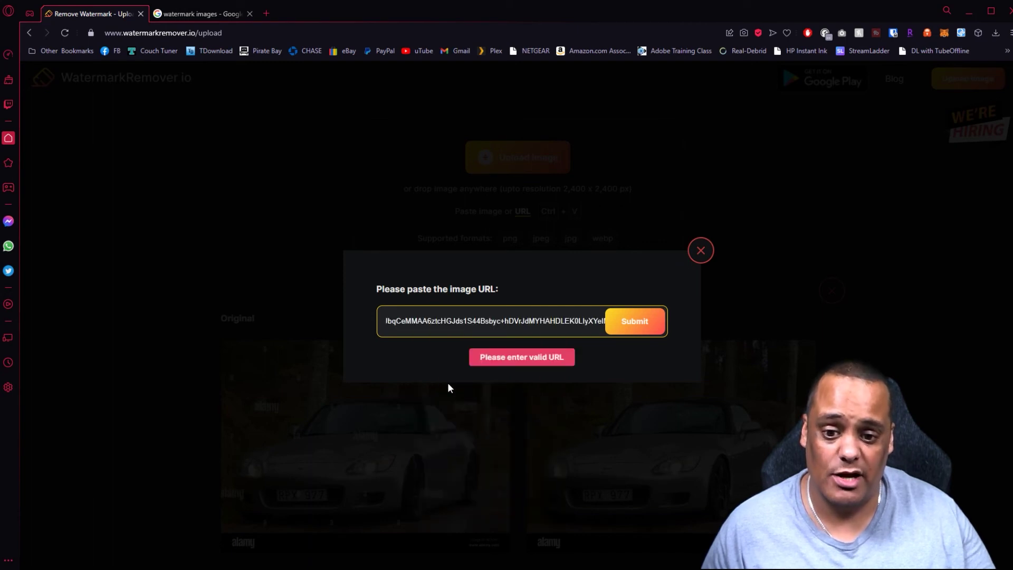
left_click(634, 326)
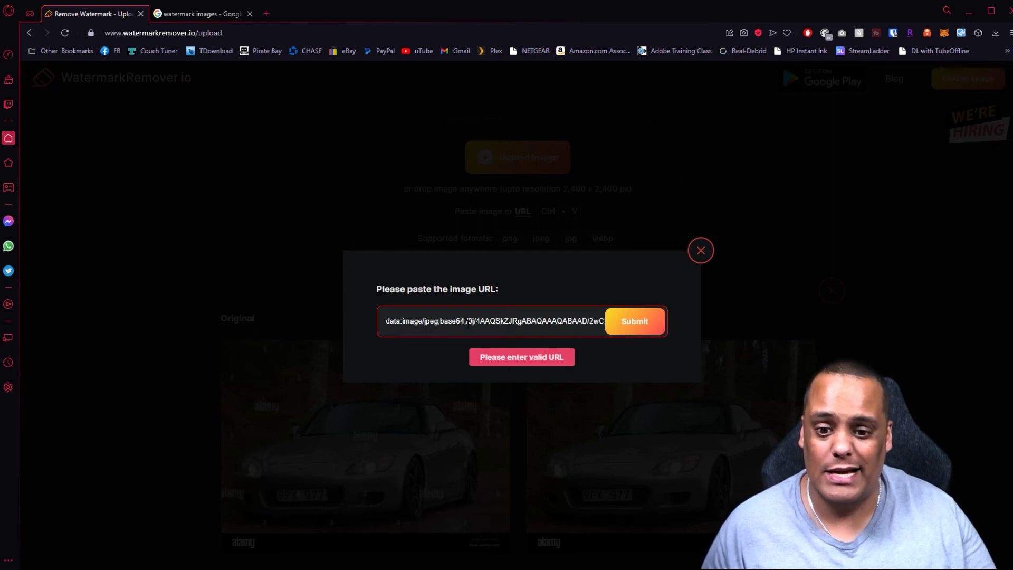
left_click(192, 16)
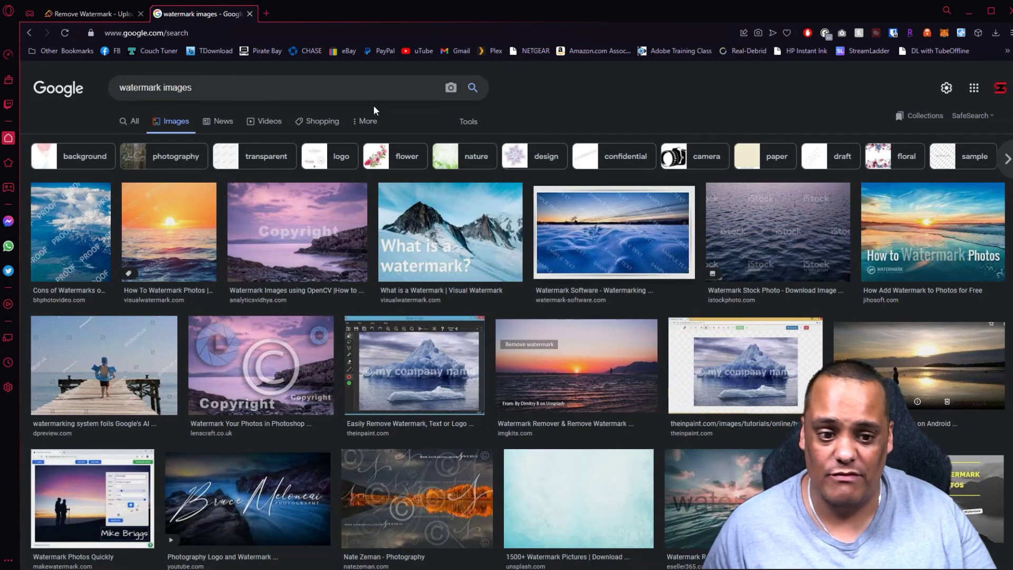
left_click(612, 232)
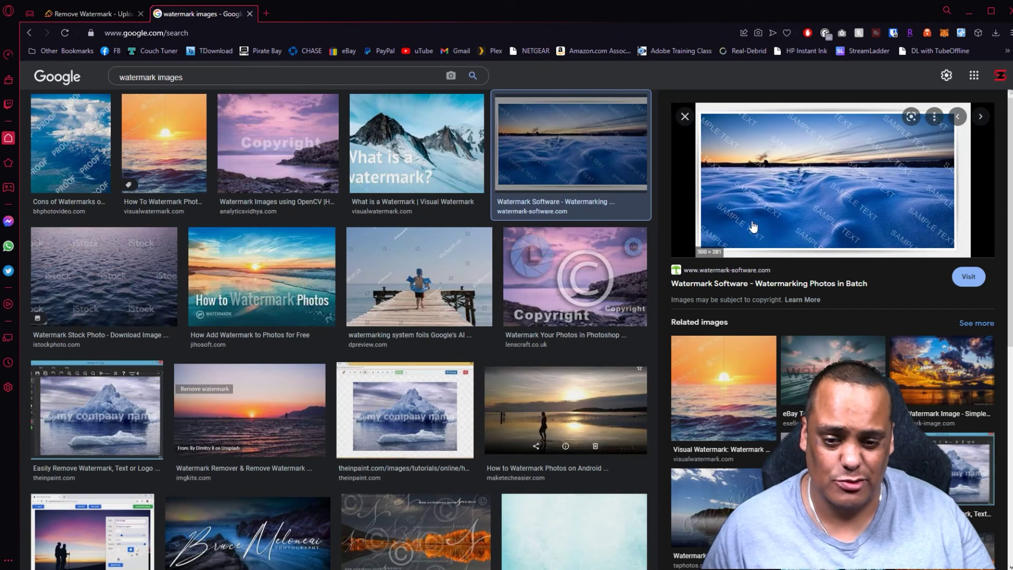
right_click(813, 198)
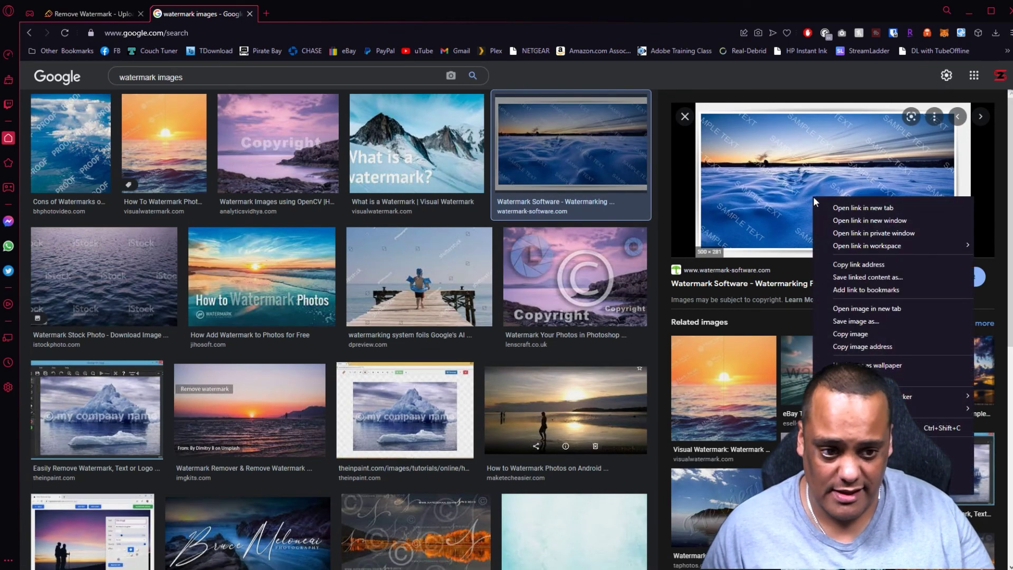
left_click(861, 346)
left_click(113, 18)
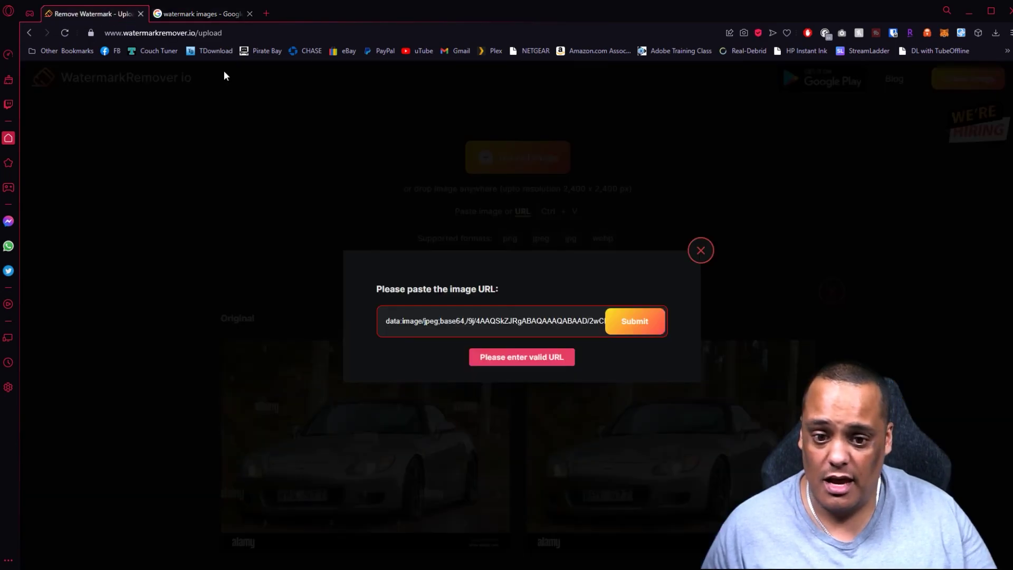
triple_click(471, 323)
key("ctrl+v")
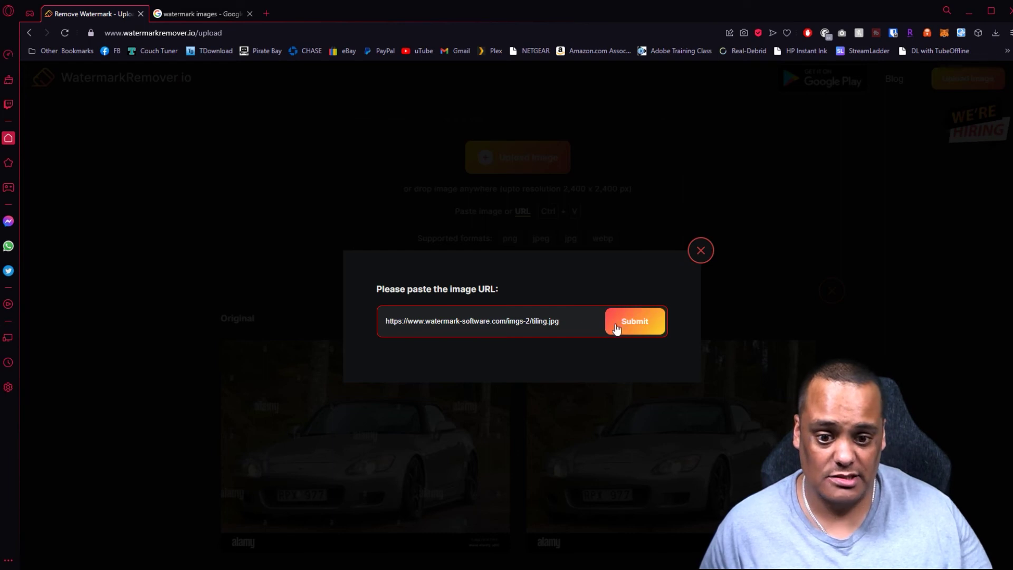
left_click(637, 322)
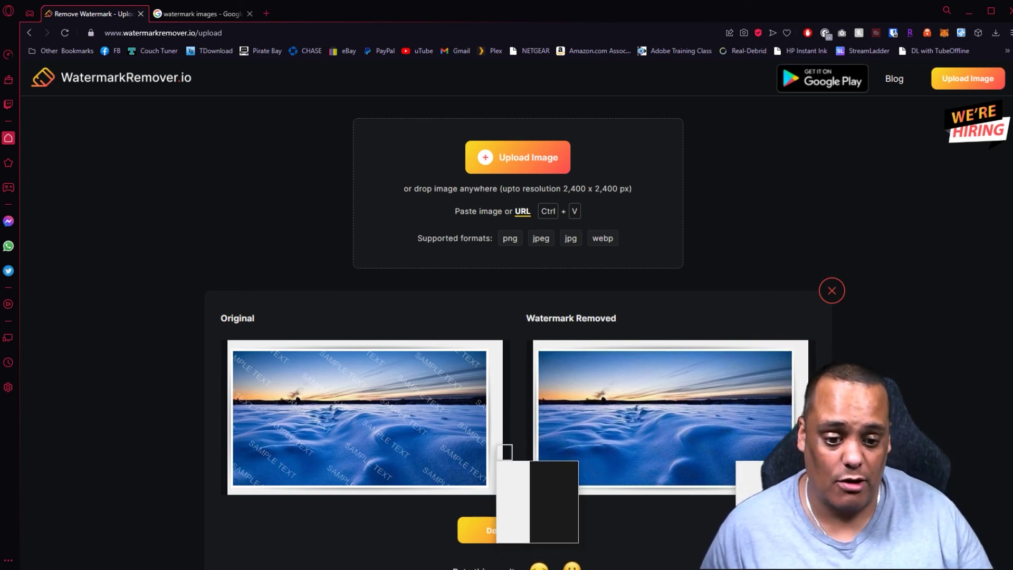
Download and open the cleaned snowy sunset image, inspect it enlarged, and close the viewer.
left_click(541, 530)
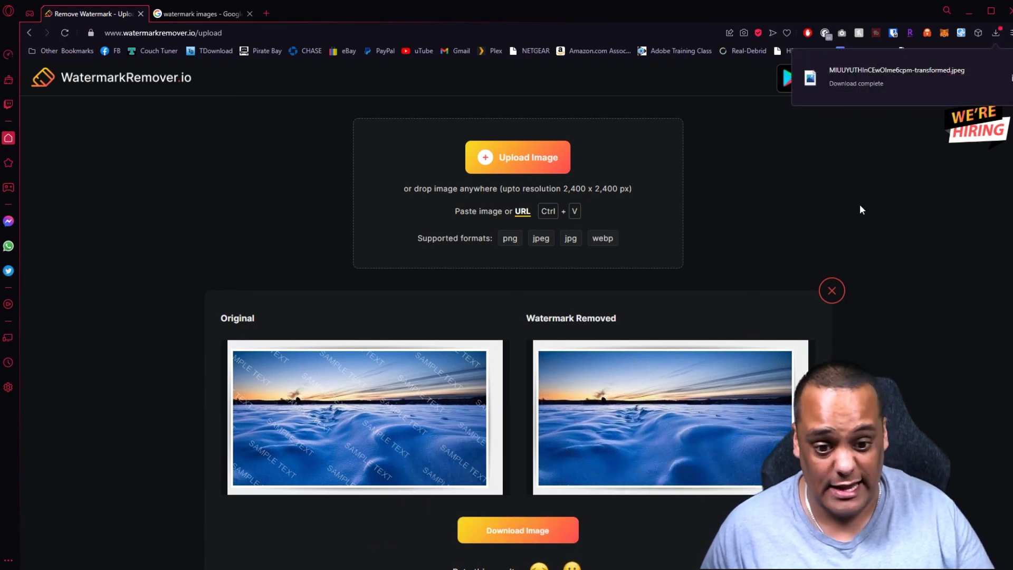
left_click(881, 71)
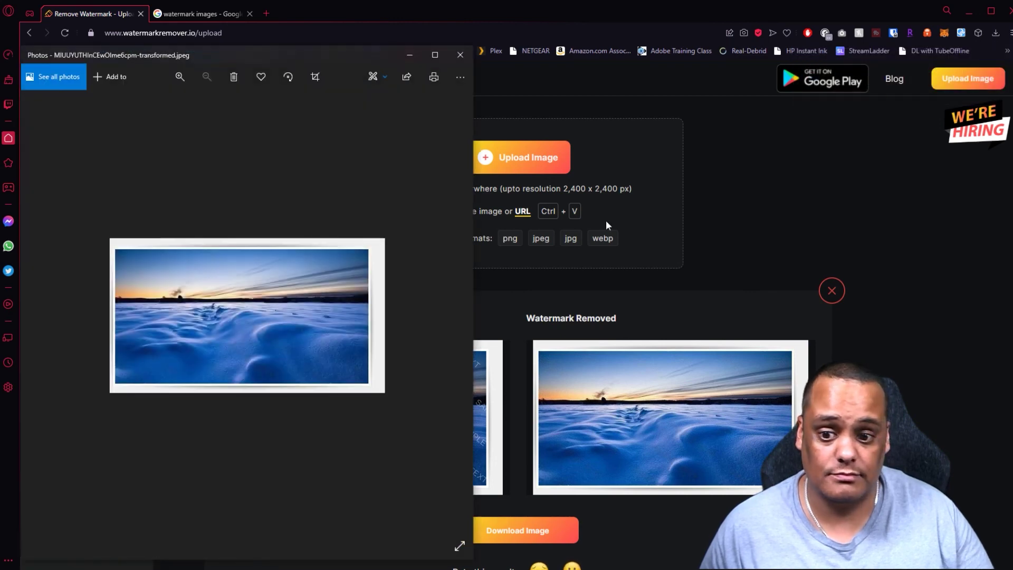
scroll(293, 325, "up", 3)
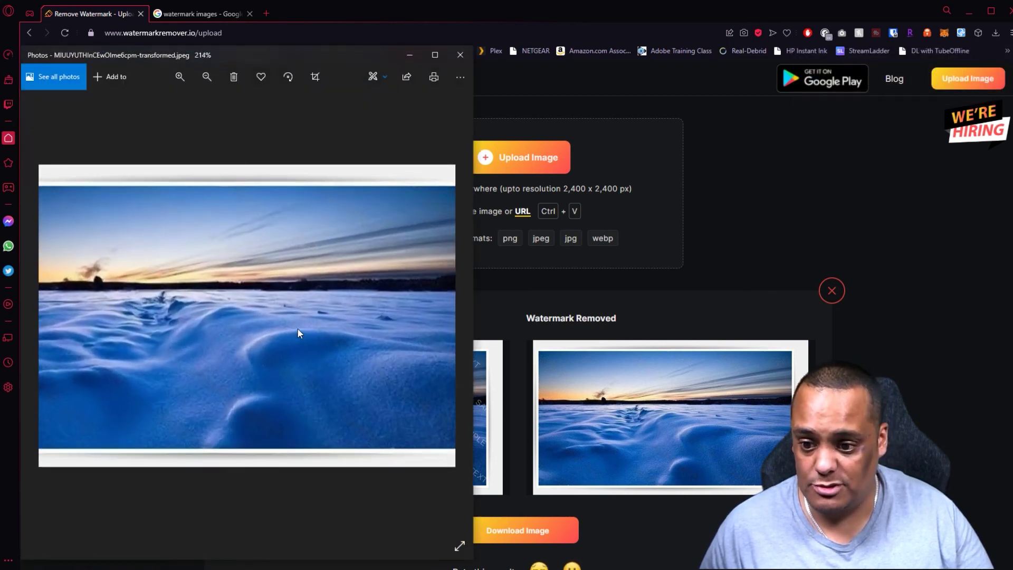
left_click_drag(296, 325, 368, 316)
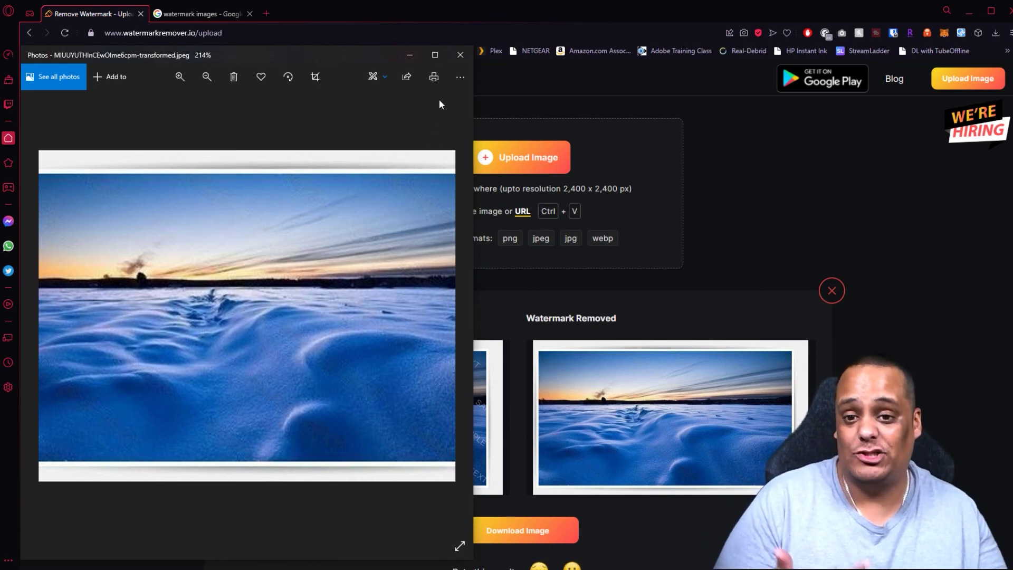
left_click(451, 60)
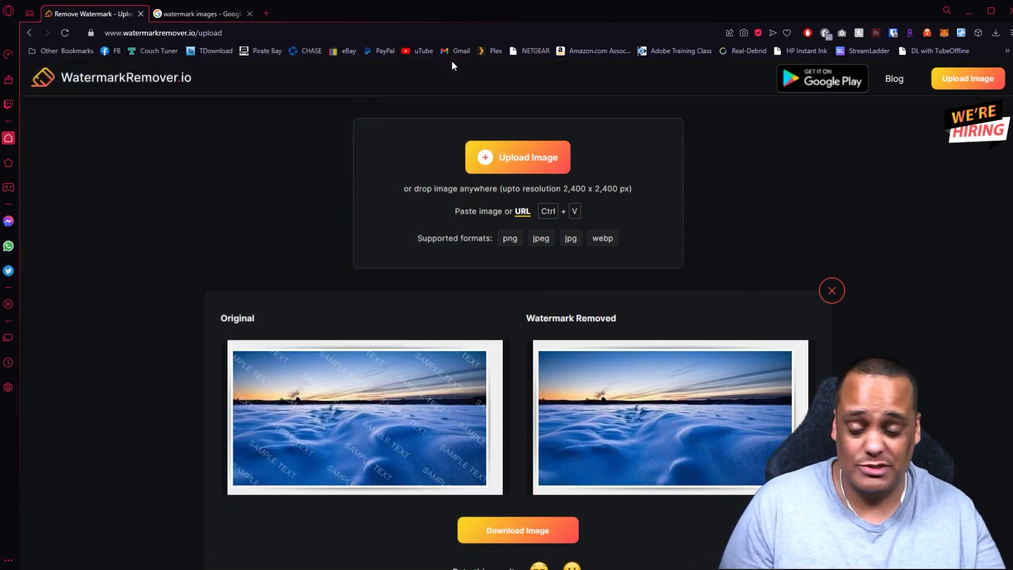